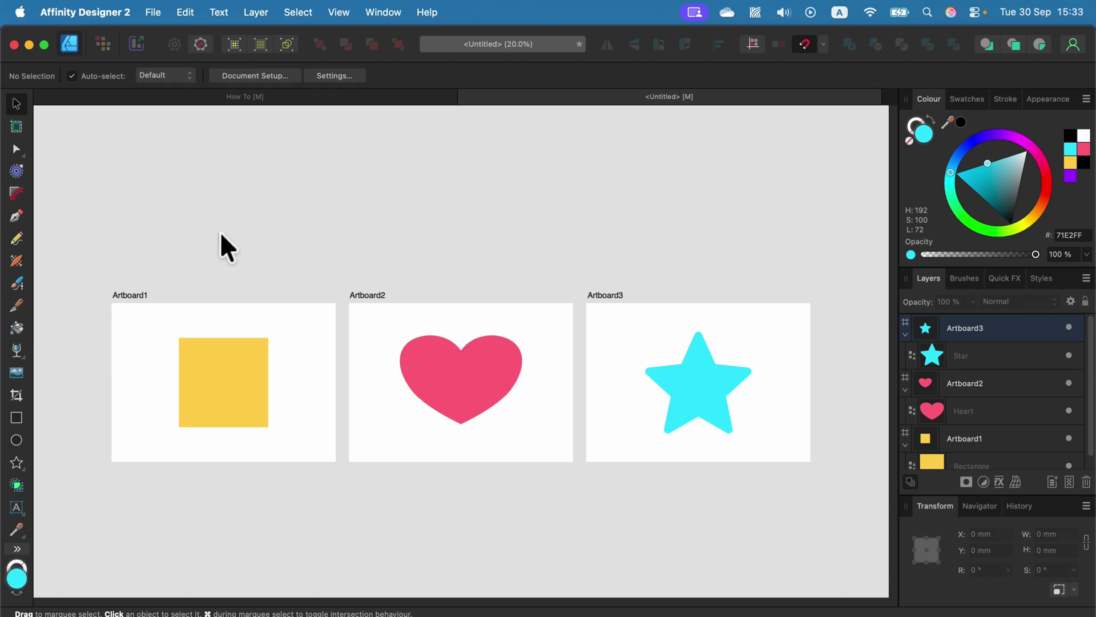
Export the whole document, all three artboards, as the multi-page PDF test.pdf
{"action": "left_click", "coordinate": [156, 12]}
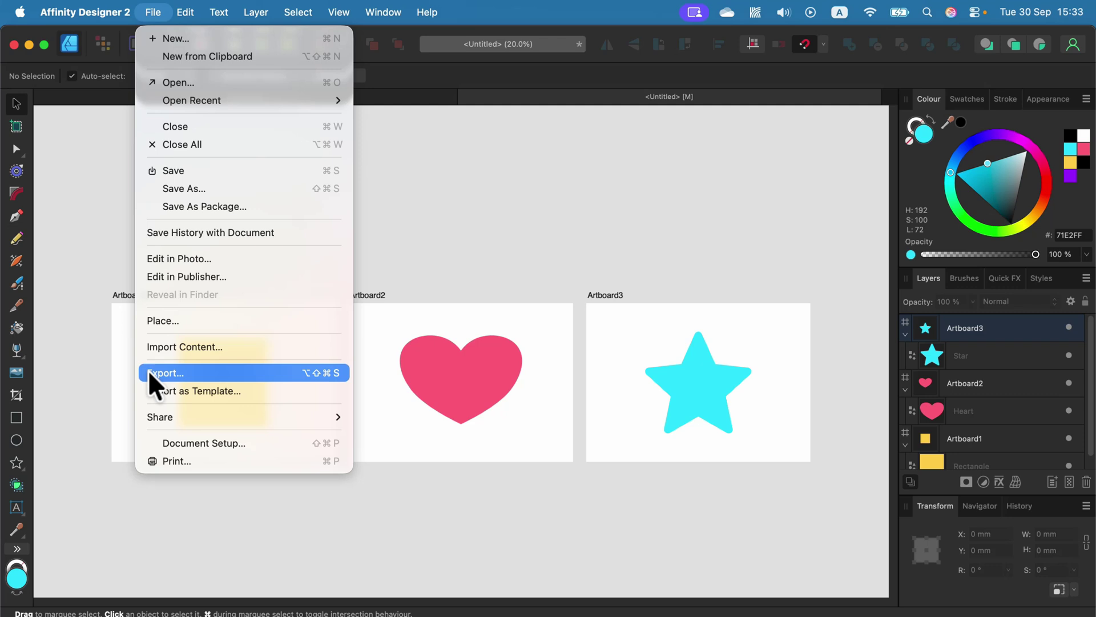
{"action": "left_click", "coordinate": [179, 369]}
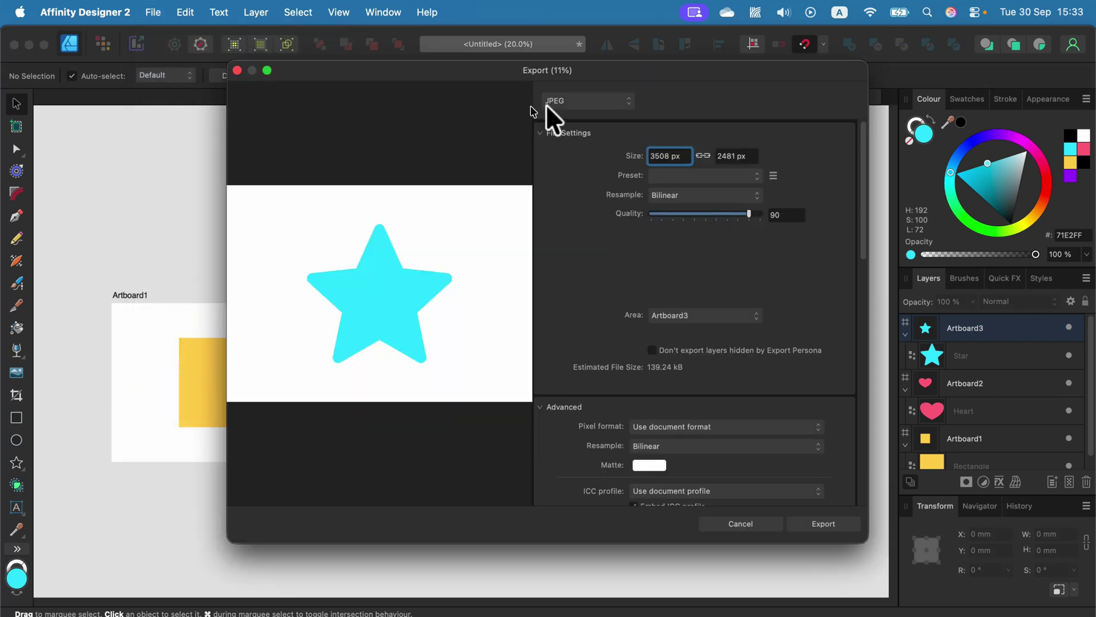
{"action": "left_click", "coordinate": [576, 102]}
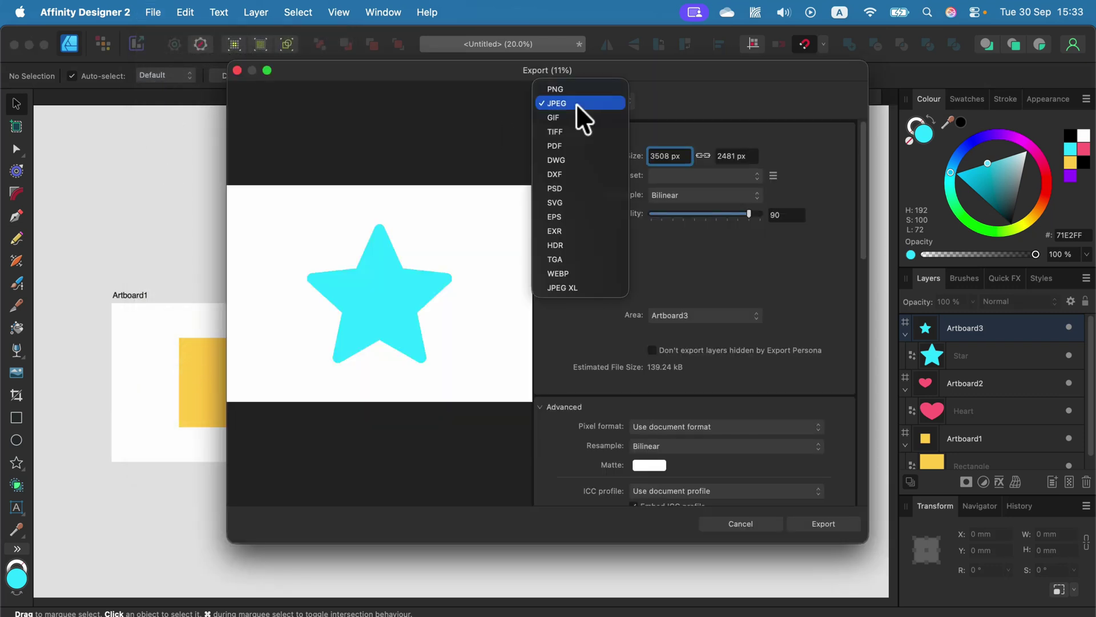
{"action": "left_click", "coordinate": [562, 143]}
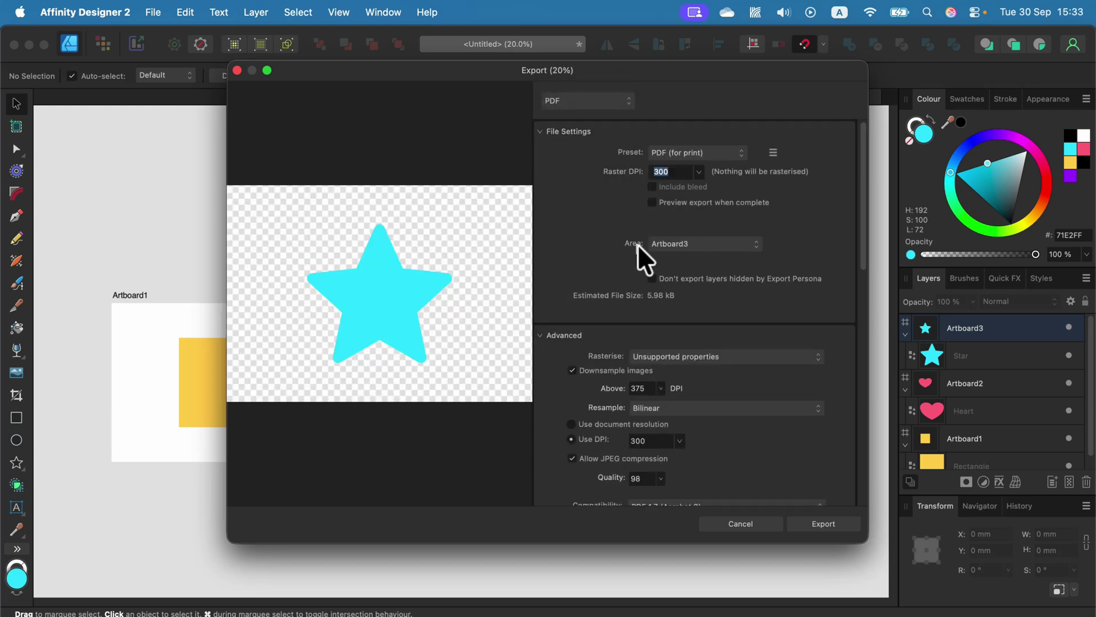
{"action": "left_click", "coordinate": [696, 245]}
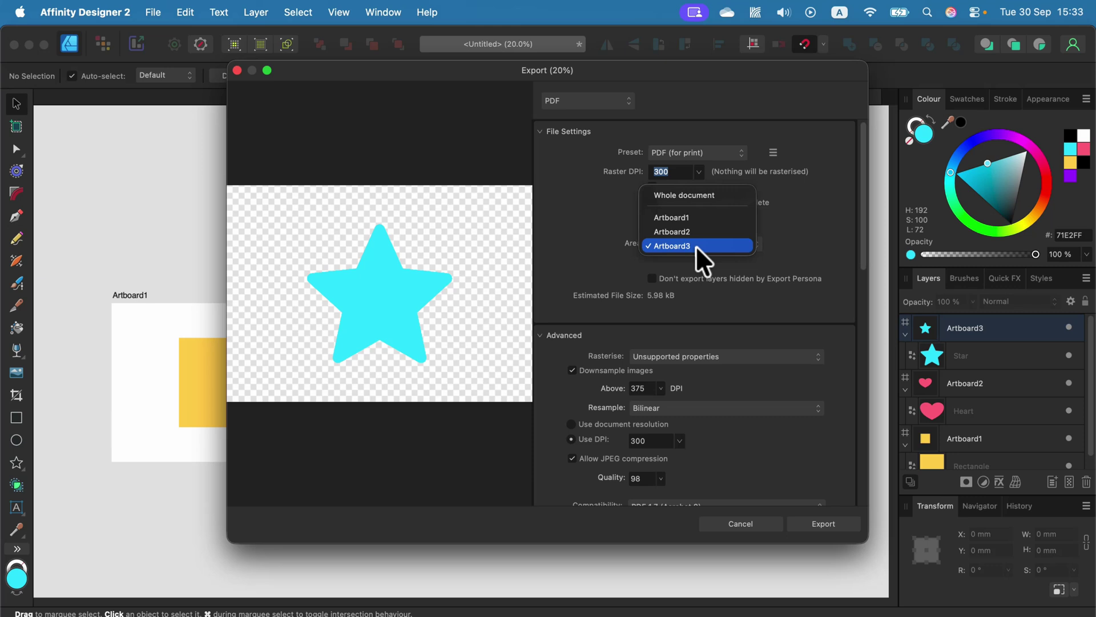
{"action": "left_click", "coordinate": [662, 192]}
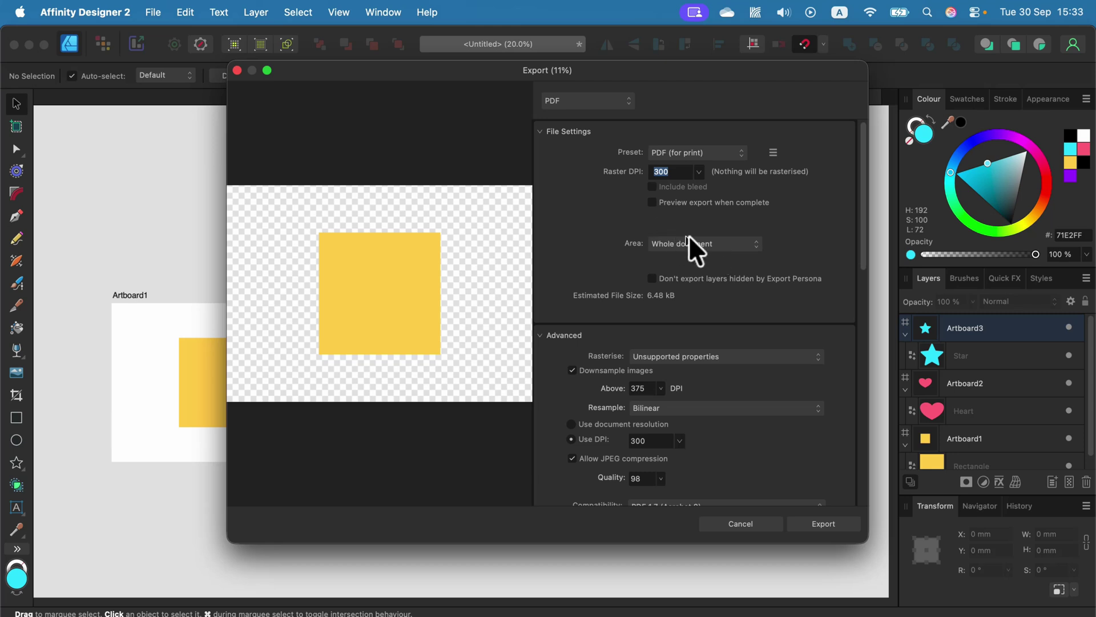
{"action": "left_click", "coordinate": [843, 523]}
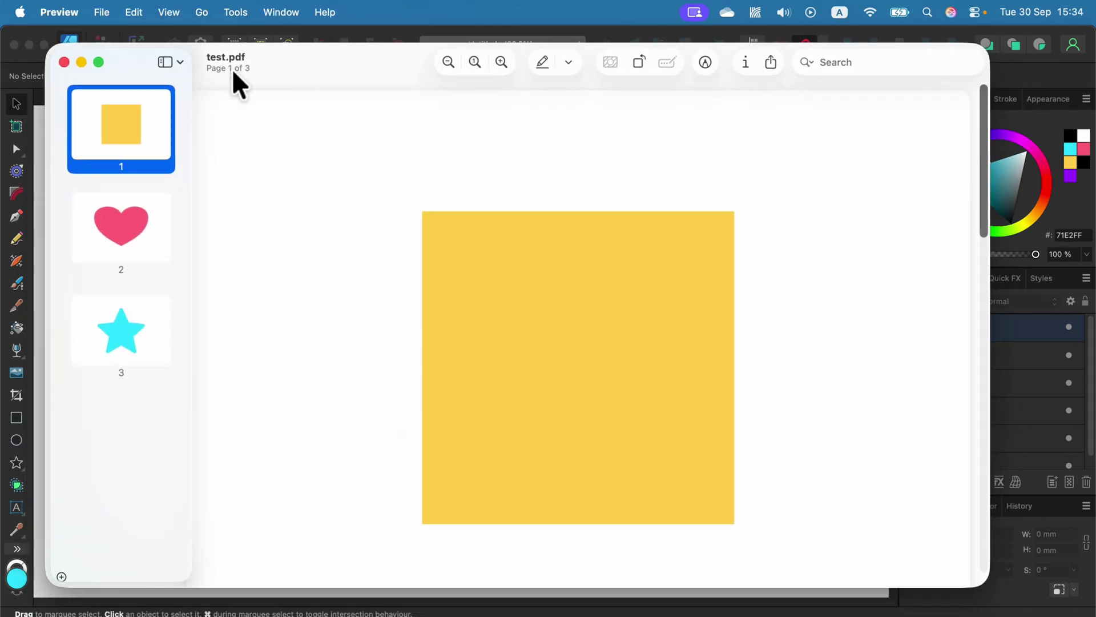
Page through the square, heart and star pages of test.pdf, then close Preview
{"action": "left_click", "coordinate": [143, 246]}
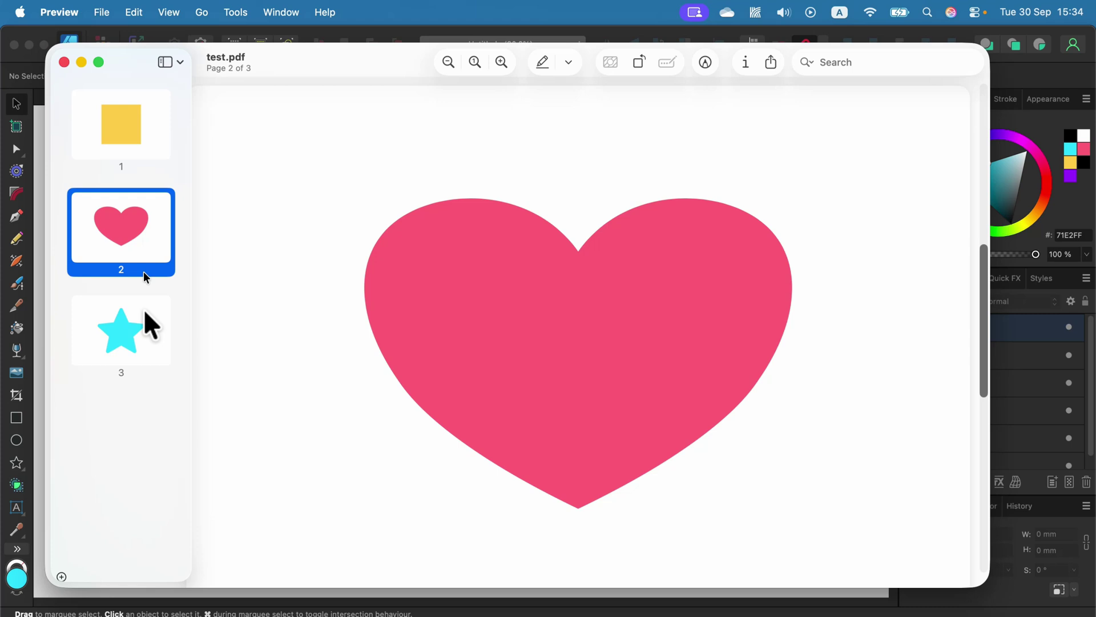
{"action": "left_click", "coordinate": [148, 327]}
{"action": "left_click", "coordinate": [151, 246]}
{"action": "left_click", "coordinate": [147, 130]}
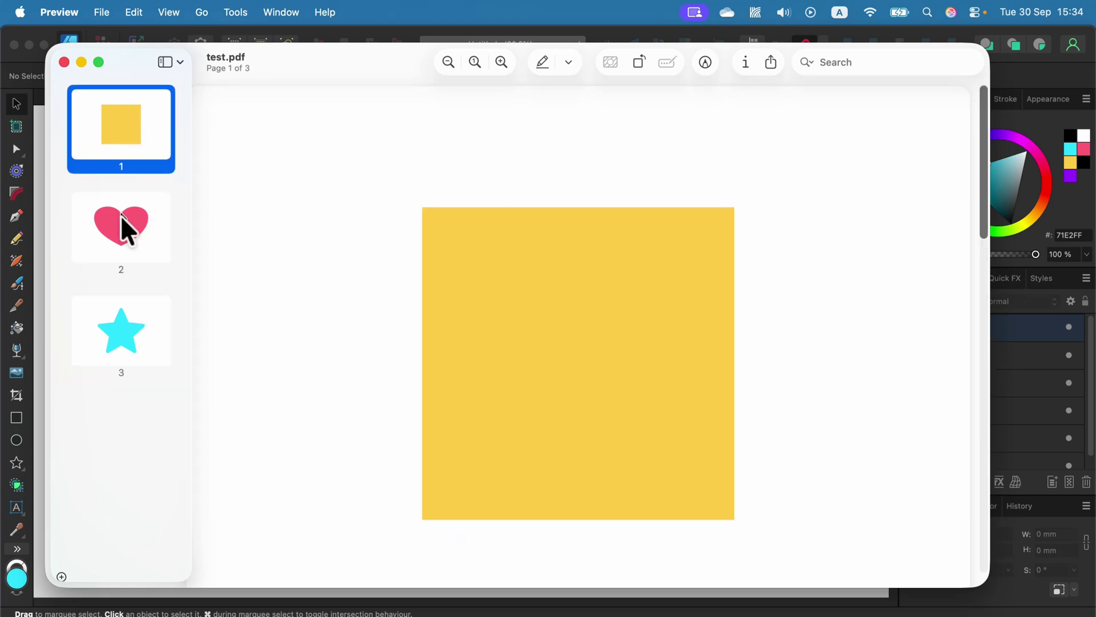
{"action": "left_click", "coordinate": [122, 217]}
{"action": "left_click", "coordinate": [133, 324]}
{"action": "left_click", "coordinate": [140, 223]}
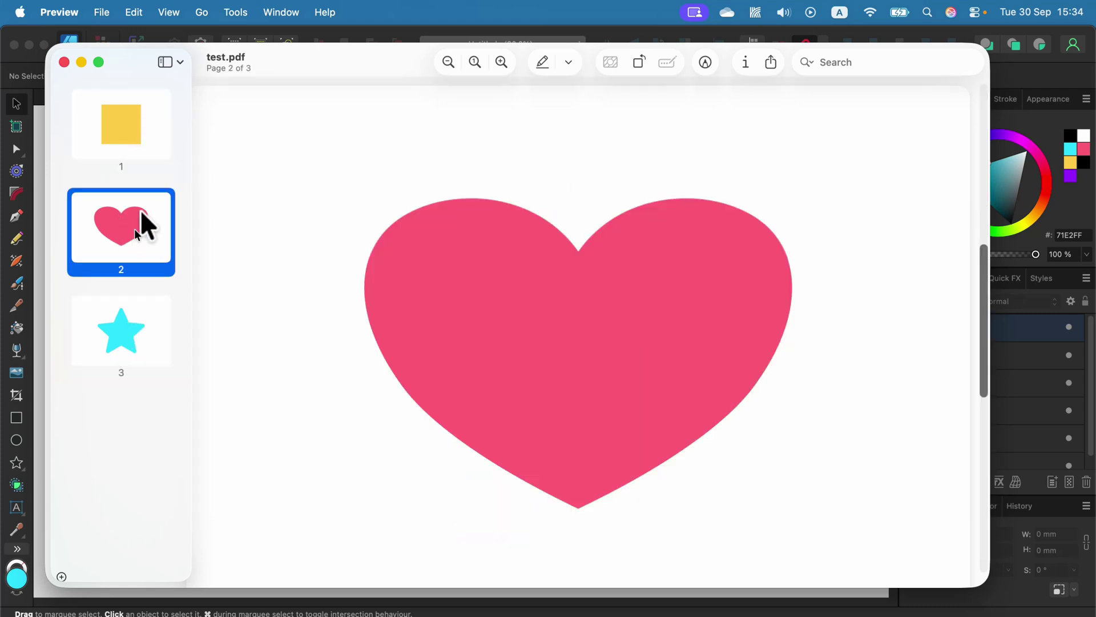
{"action": "left_click", "coordinate": [155, 137]}
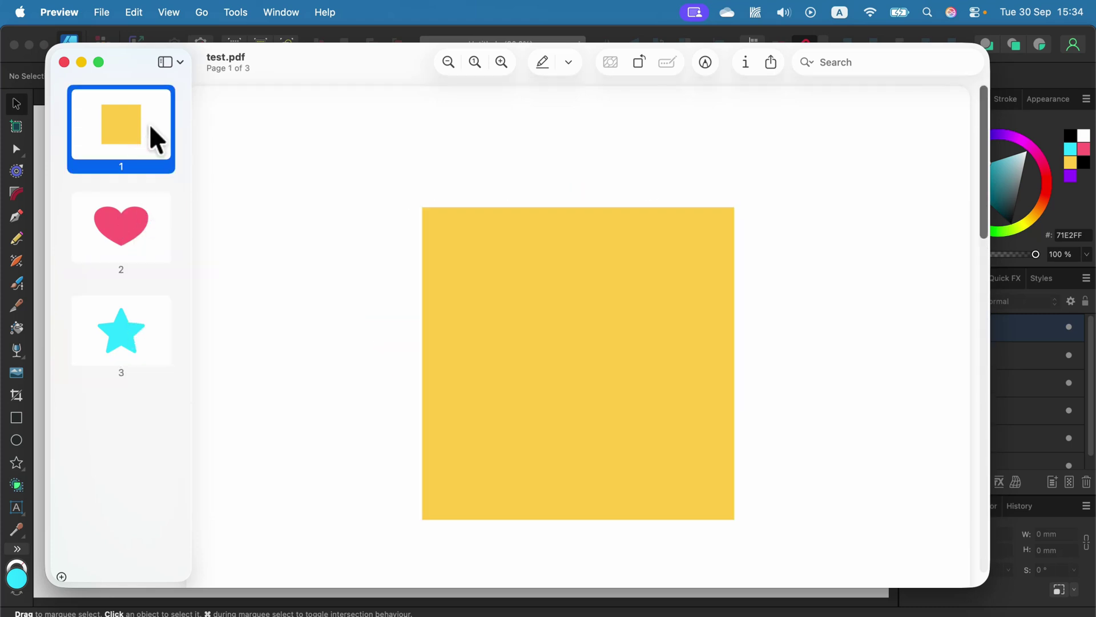
{"action": "left_click", "coordinate": [64, 63]}
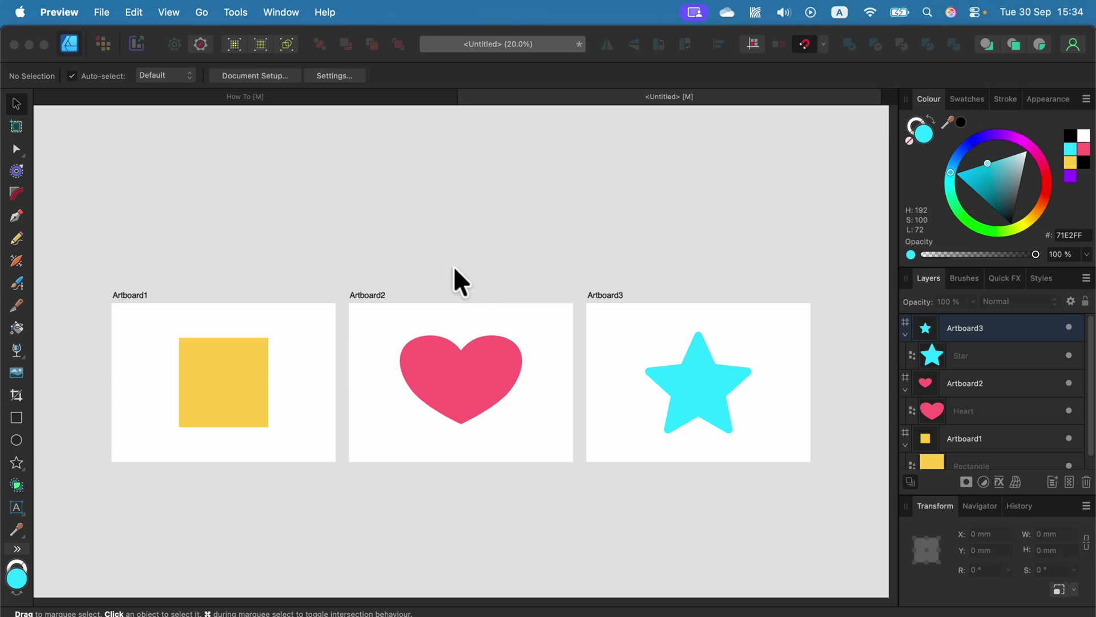
Bring Affinity Designer back to the front and switch to the Export Persona
{"action": "left_click", "coordinate": [456, 220]}
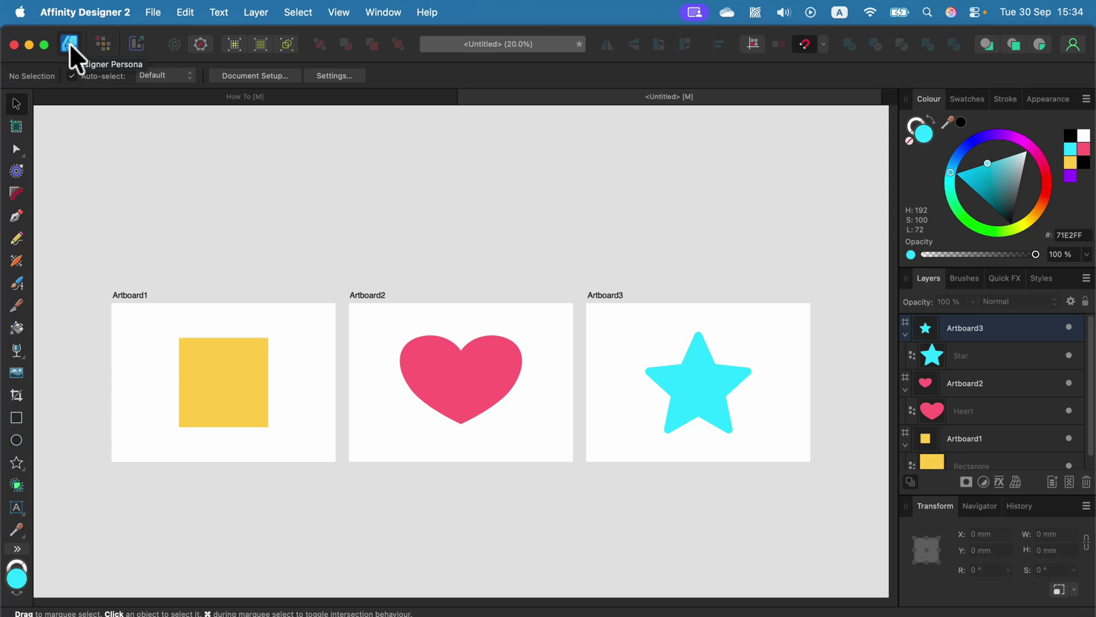
{"action": "left_click", "coordinate": [134, 44]}
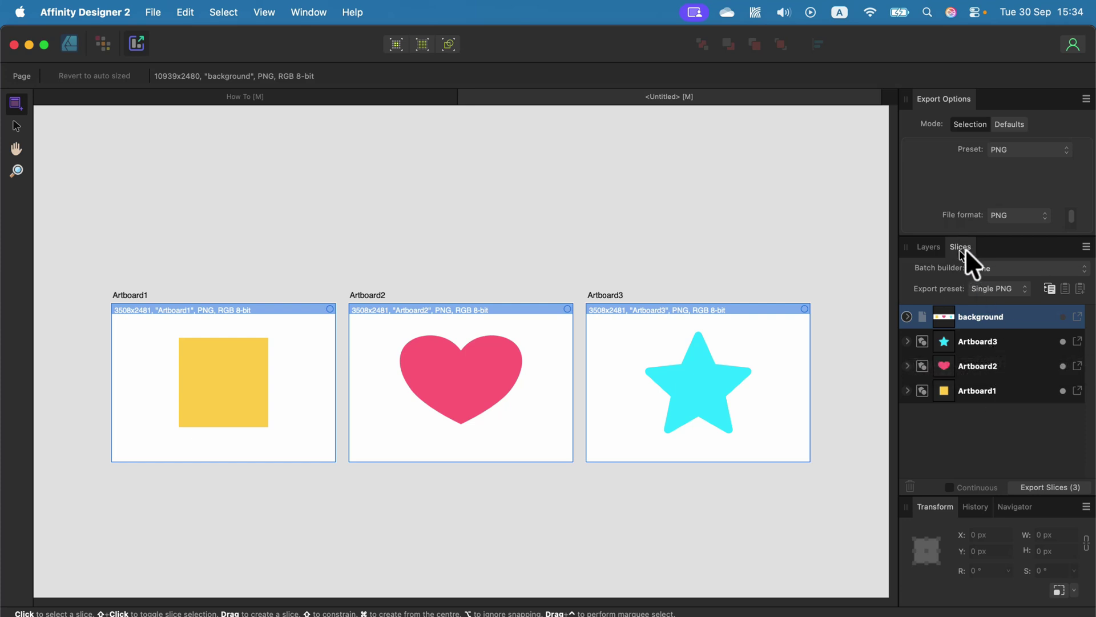
Select the Artboard1, Artboard2 and Artboard3 slices and export them with the PNG preset
{"action": "left_click", "coordinate": [1022, 342]}
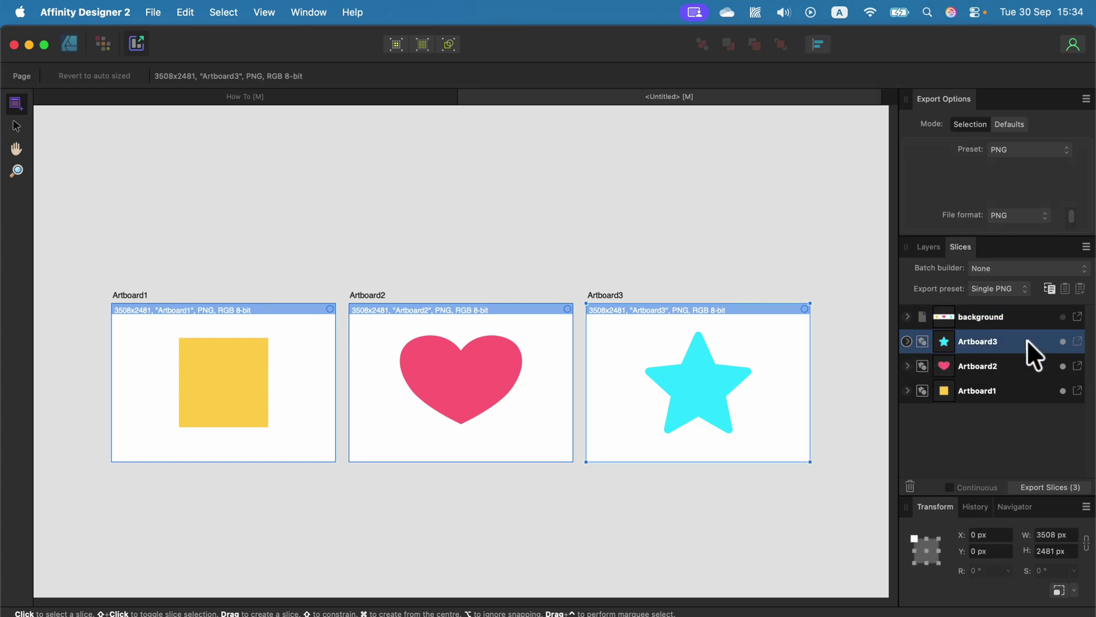
{"action": "left_click", "coordinate": [1036, 393], "text": "shift"}
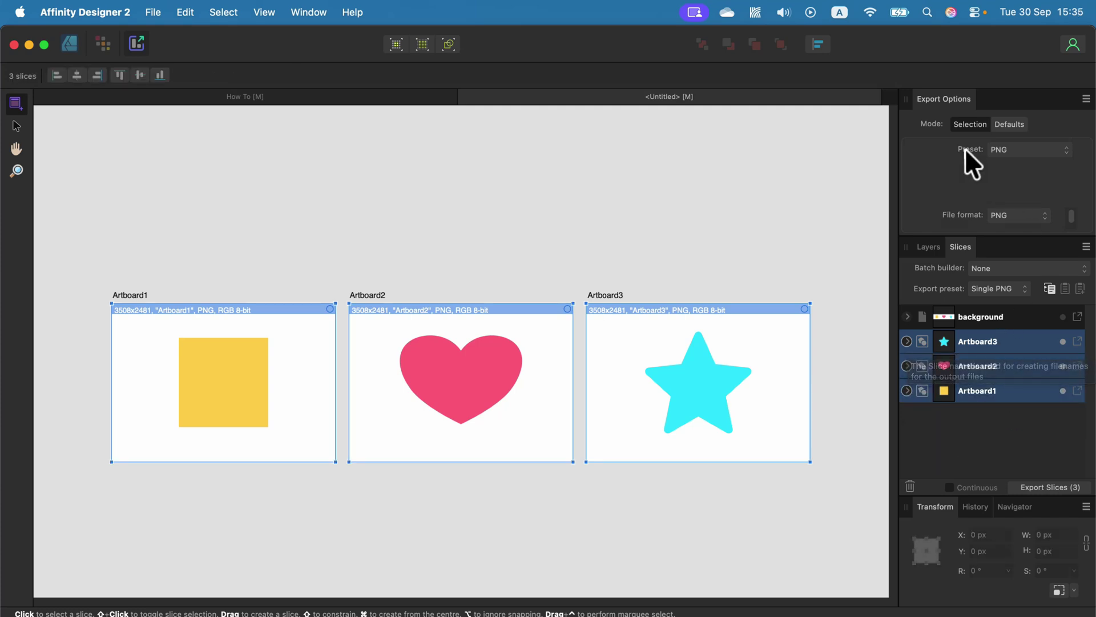
{"action": "left_click", "coordinate": [1043, 150]}
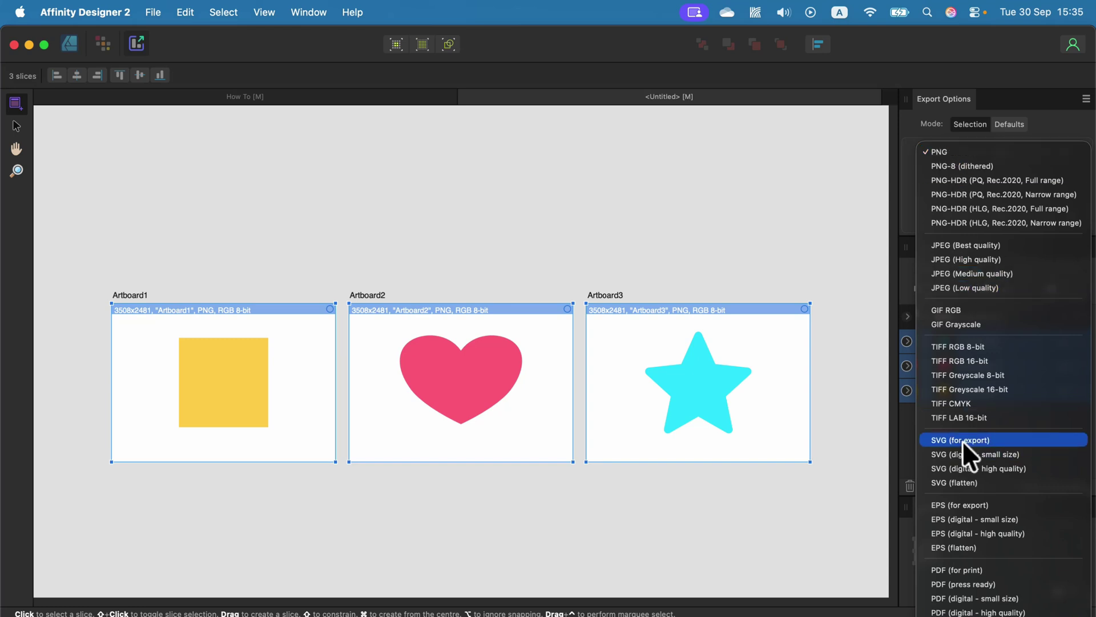
{"action": "left_click", "coordinate": [973, 152]}
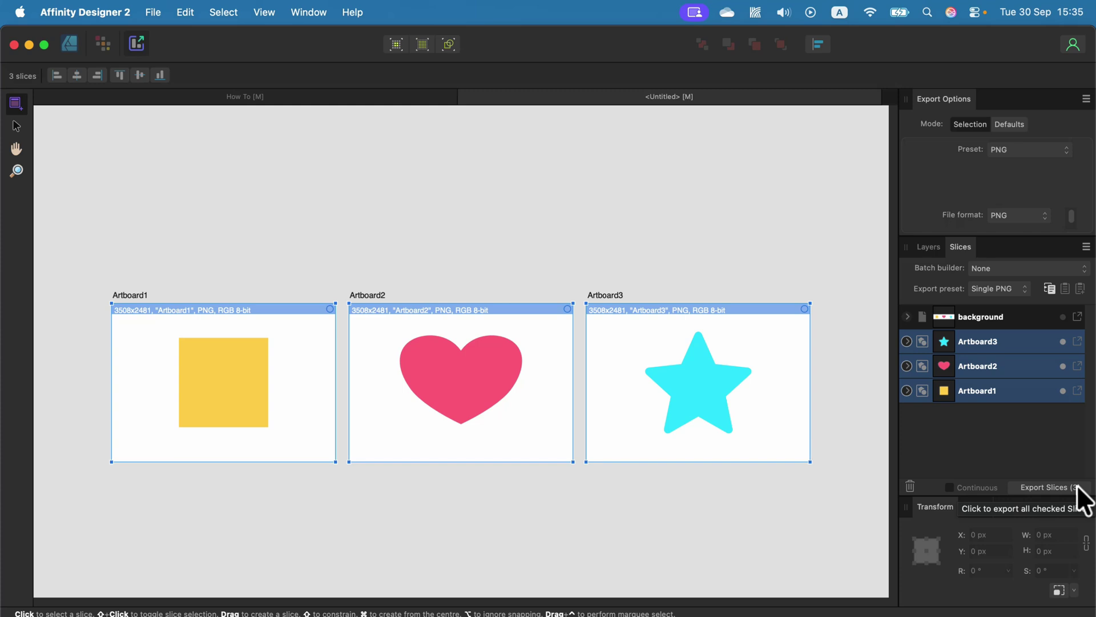
{"action": "left_click", "coordinate": [1047, 488]}
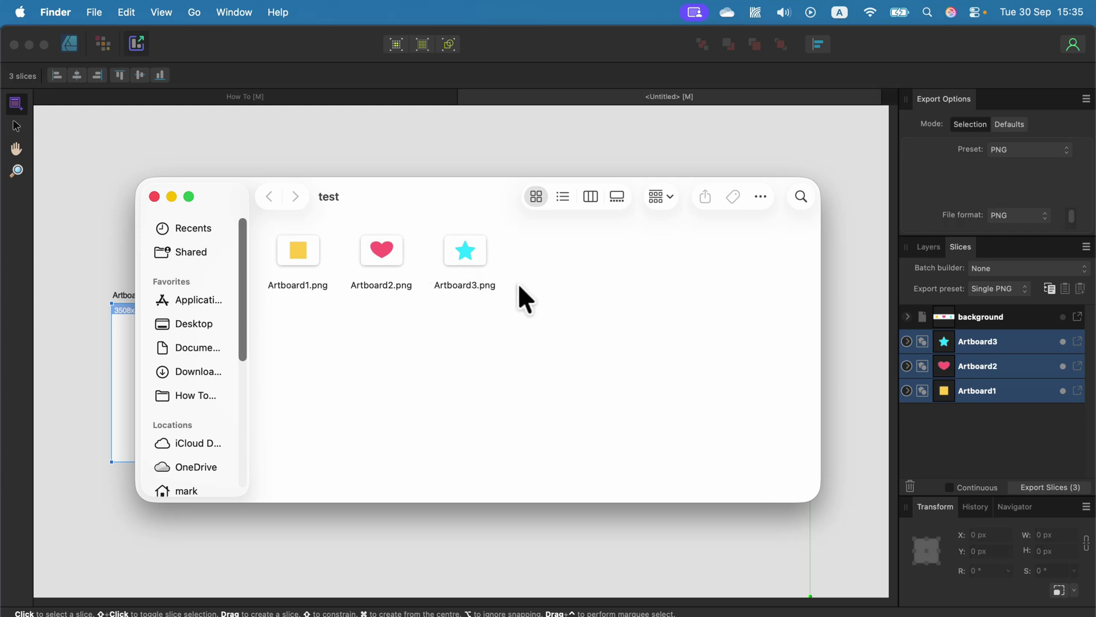
{"action": "left_click_drag", "start_coordinate": [396, 206], "coordinate": [392, 196]}
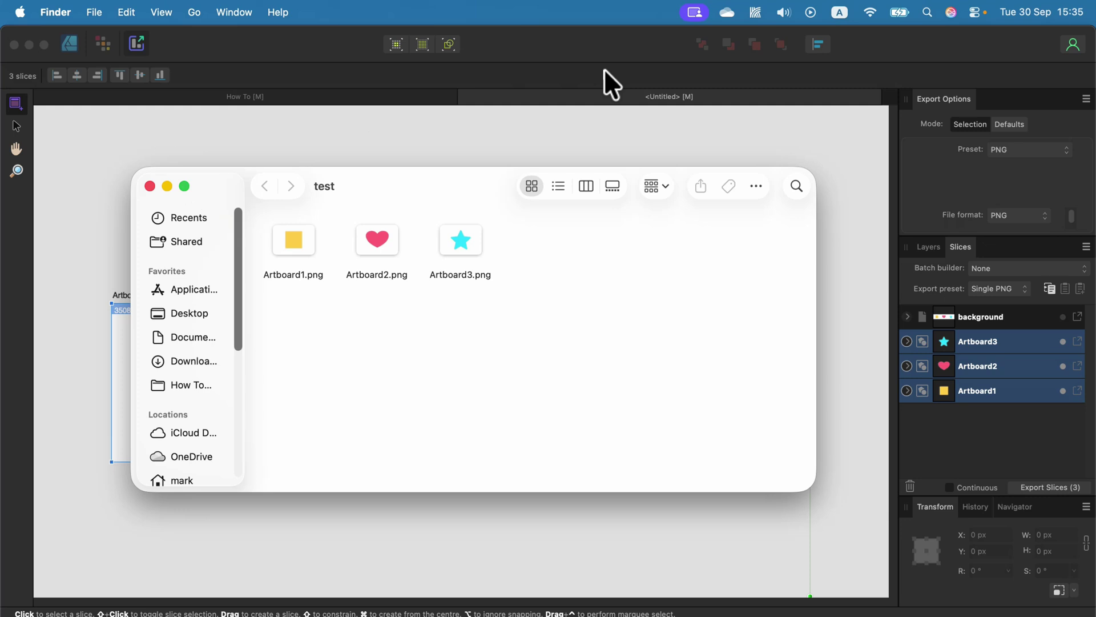
Expand the three artboard slices' export settings and add a 2x size to Artboard3
{"action": "left_click", "coordinate": [594, 43]}
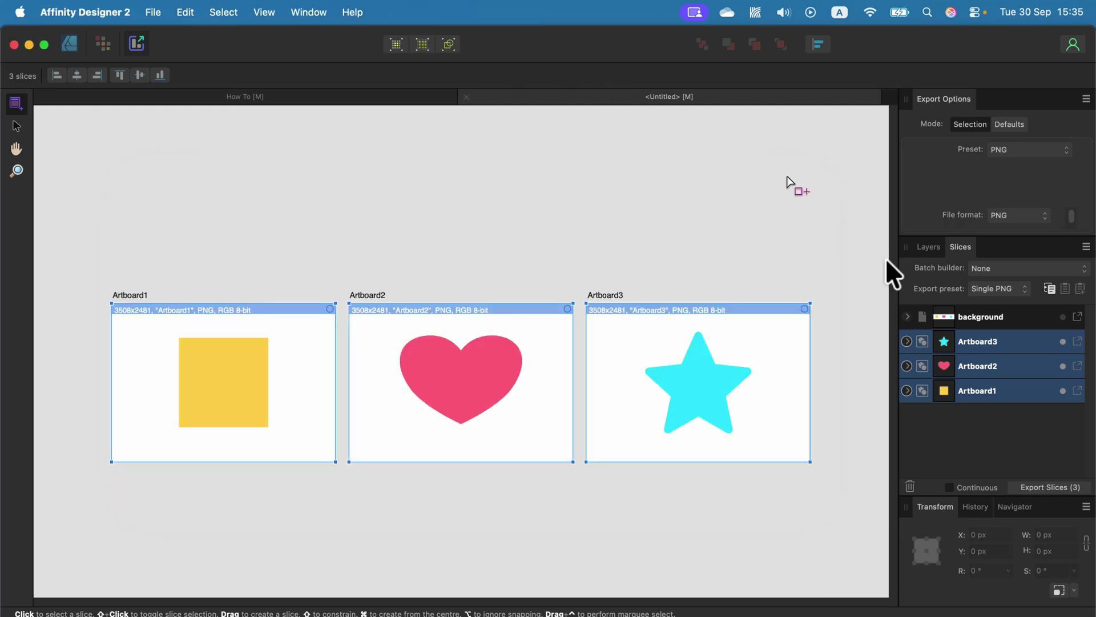
{"action": "left_click", "coordinate": [908, 342]}
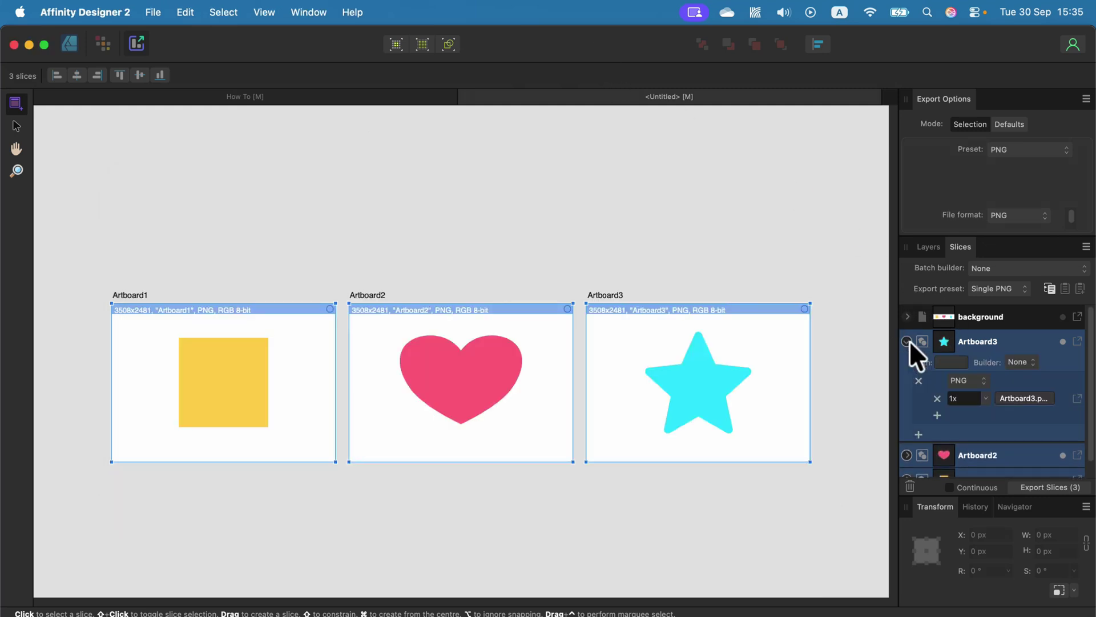
{"action": "scroll", "coordinate": [942, 411], "scroll_direction": "down", "scroll_amount": 1}
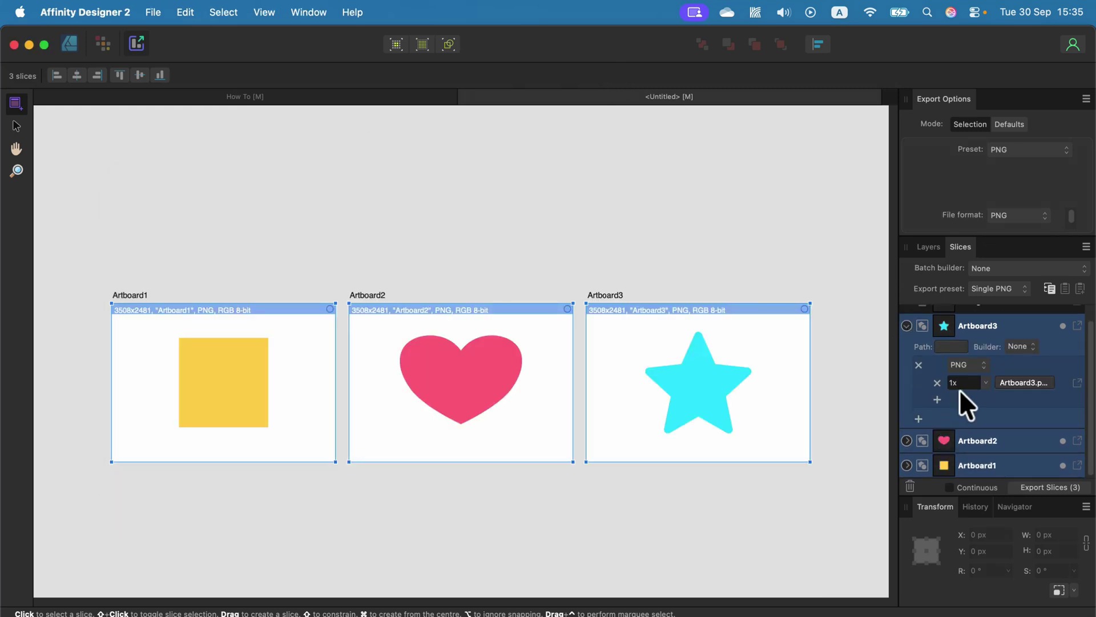
{"action": "left_click", "coordinate": [906, 441]}
{"action": "scroll", "coordinate": [916, 442], "scroll_direction": "down", "scroll_amount": 3}
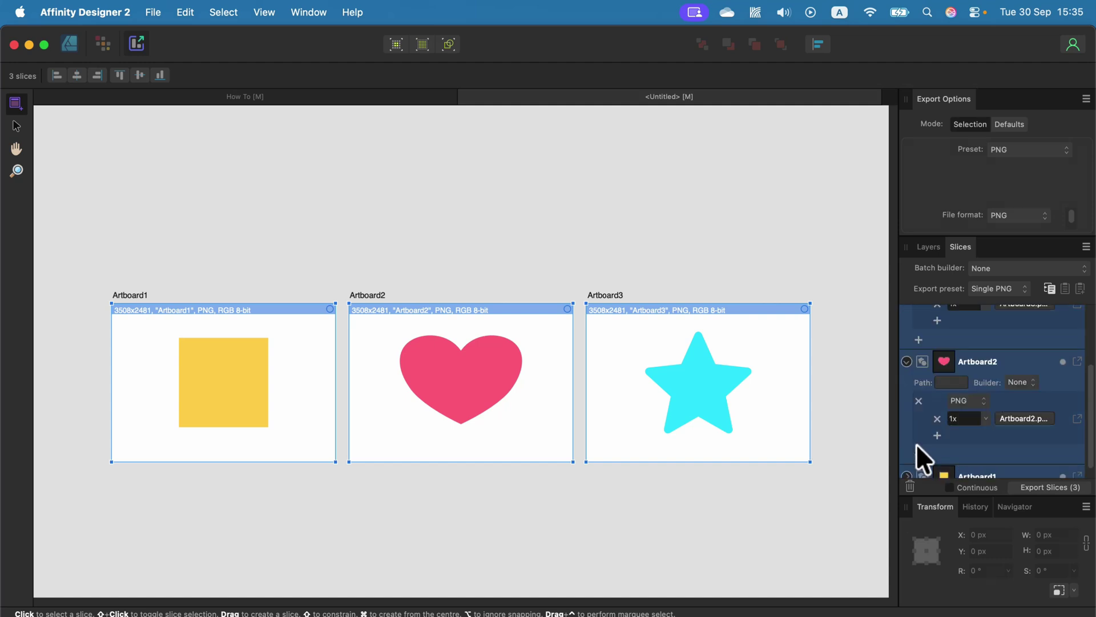
{"action": "left_click", "coordinate": [907, 465]}
{"action": "scroll", "coordinate": [994, 405], "scroll_direction": "up", "scroll_amount": 4}
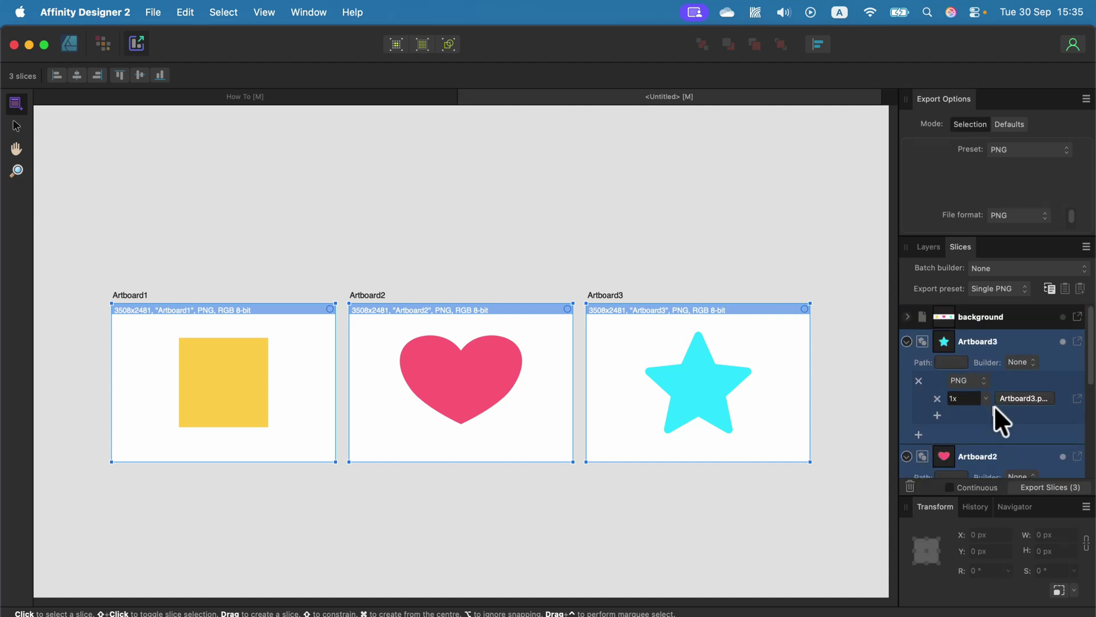
{"action": "left_click", "coordinate": [937, 415]}
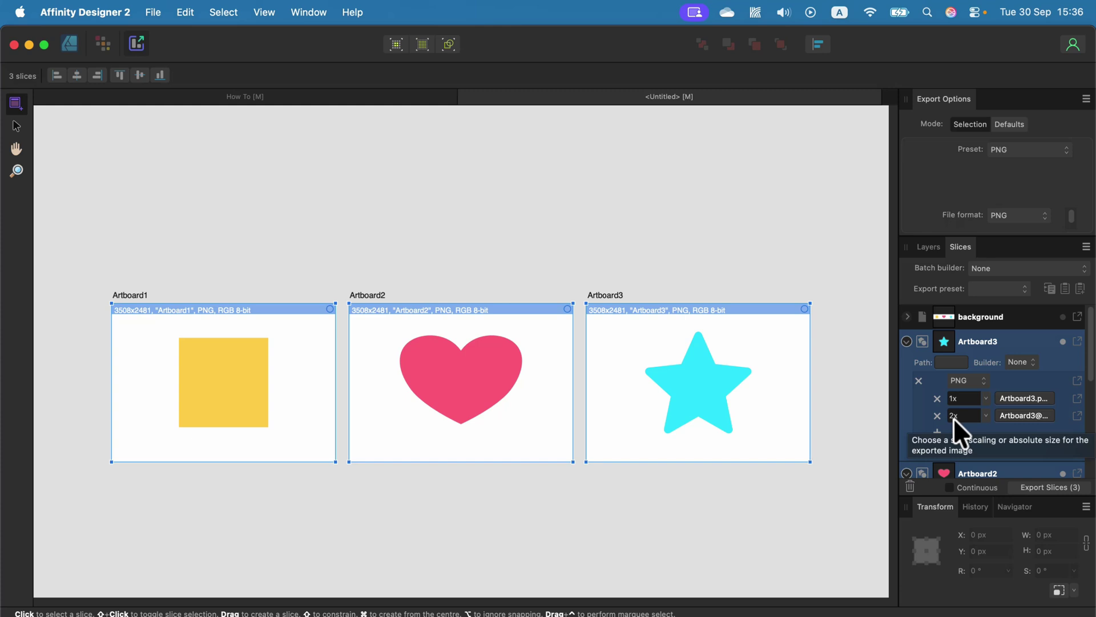
{"action": "scroll", "coordinate": [957, 431], "scroll_direction": "down", "scroll_amount": 2}
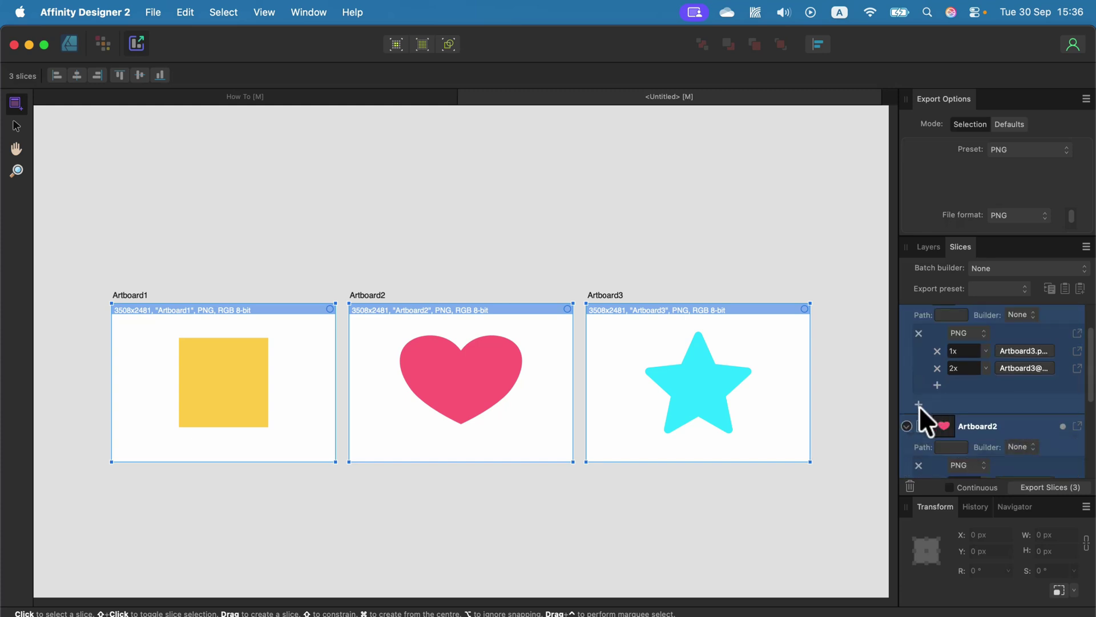
Add an SVG export format to Artboard3's slice
{"action": "left_click", "coordinate": [919, 404]}
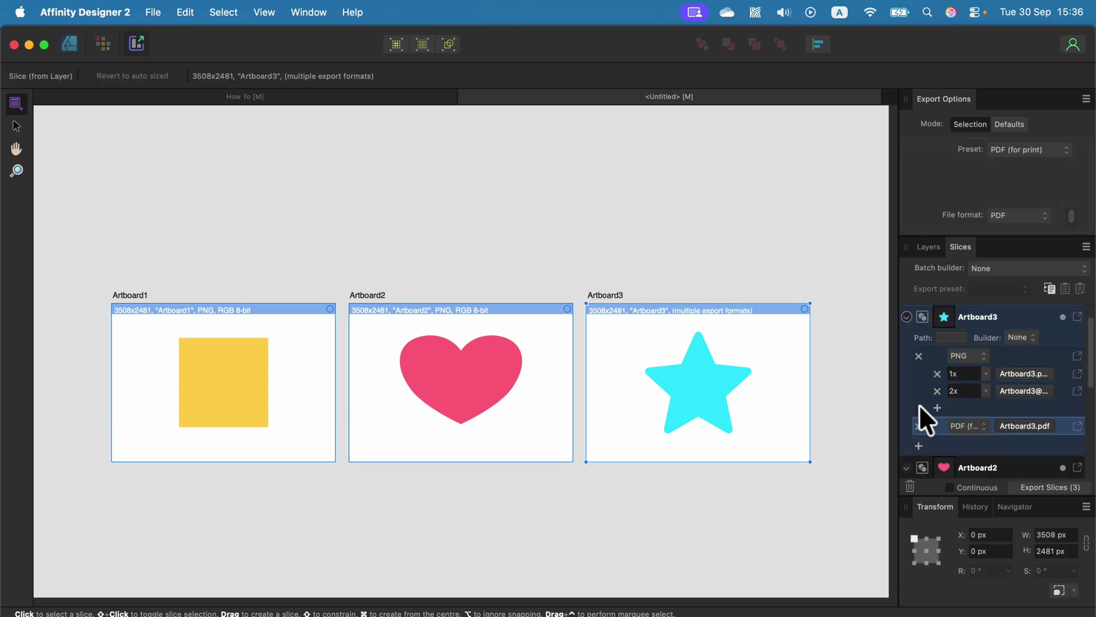
{"action": "left_click", "coordinate": [972, 425]}
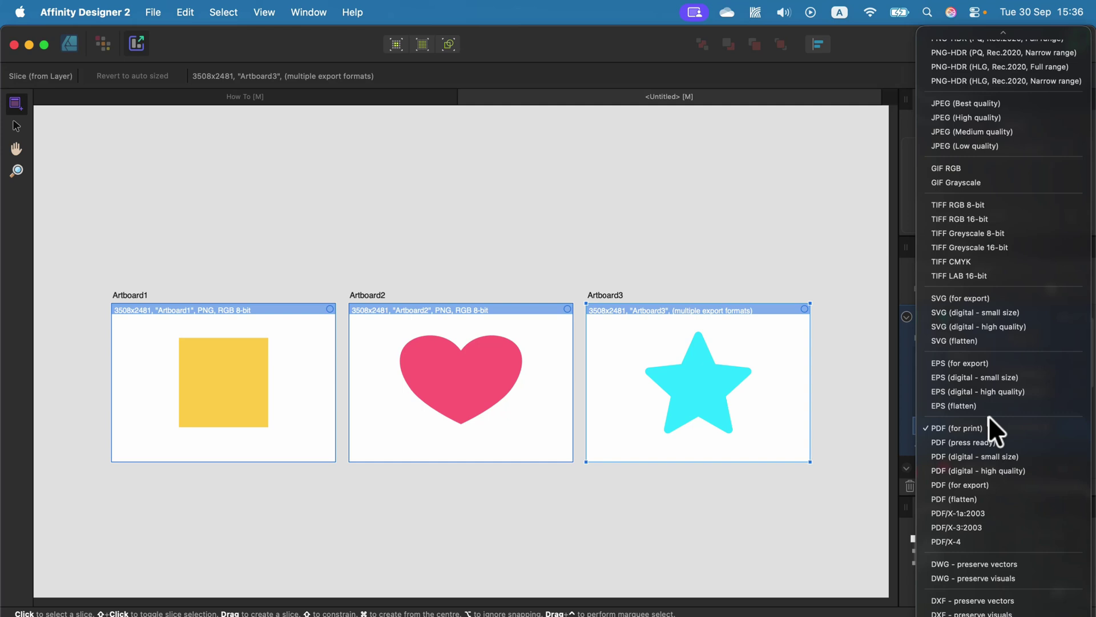
{"action": "left_click", "coordinate": [1007, 301]}
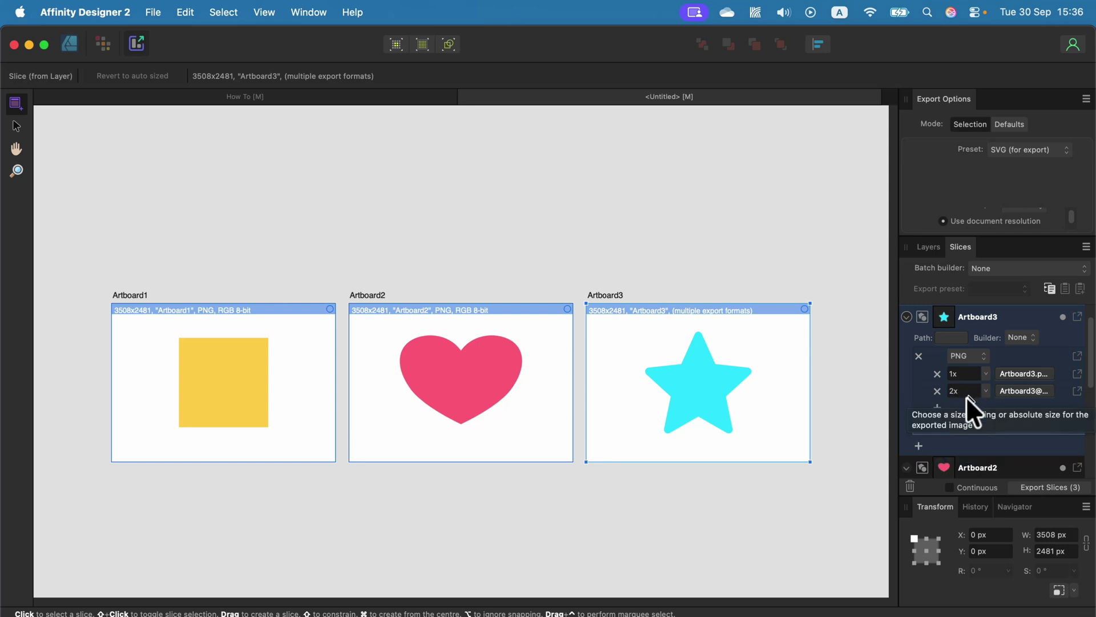
{"action": "scroll", "coordinate": [959, 401], "scroll_direction": "down", "scroll_amount": 2}
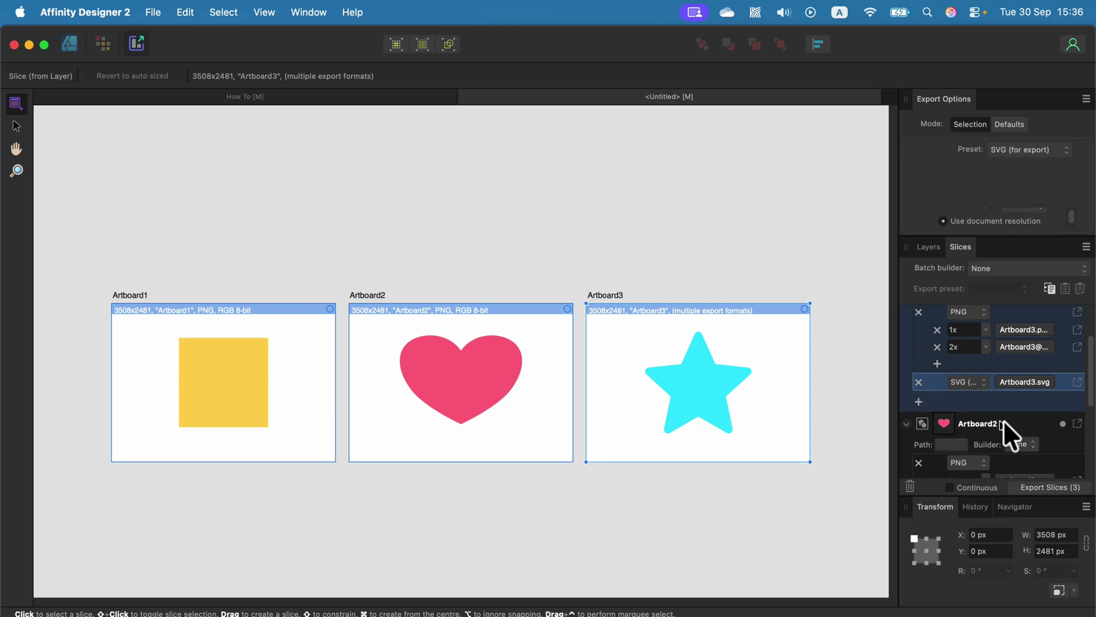
{"action": "scroll", "coordinate": [952, 420], "scroll_direction": "down", "scroll_amount": 4}
{"action": "scroll", "coordinate": [939, 415], "scroll_direction": "up", "scroll_amount": 5}
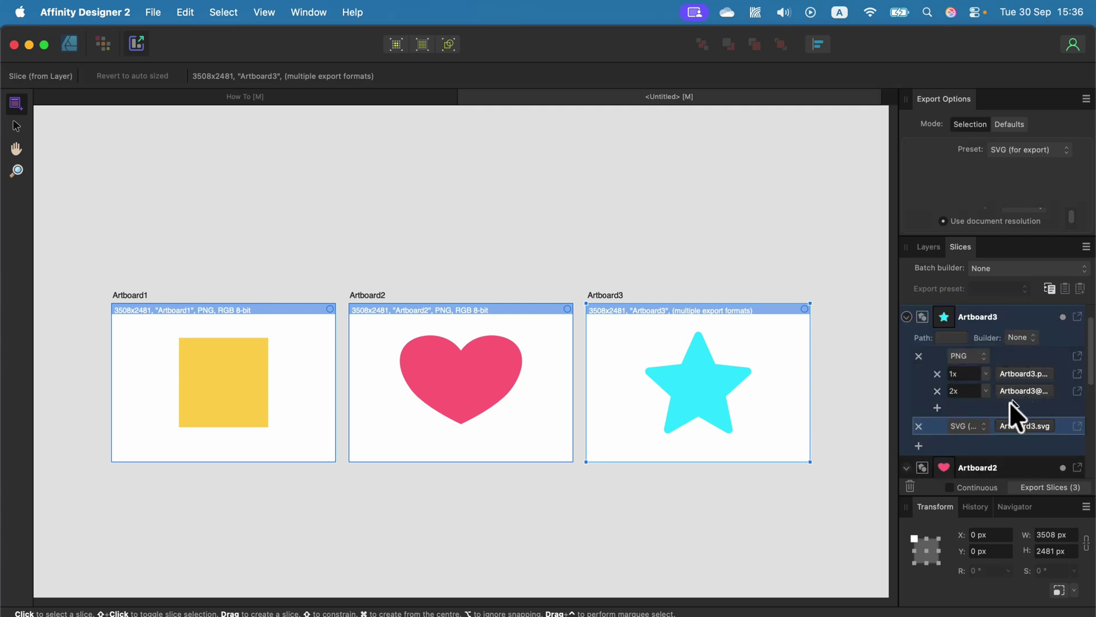
{"action": "scroll", "coordinate": [977, 390], "scroll_direction": "down", "scroll_amount": 3}
{"action": "scroll", "coordinate": [982, 402], "scroll_direction": "down", "scroll_amount": 2}
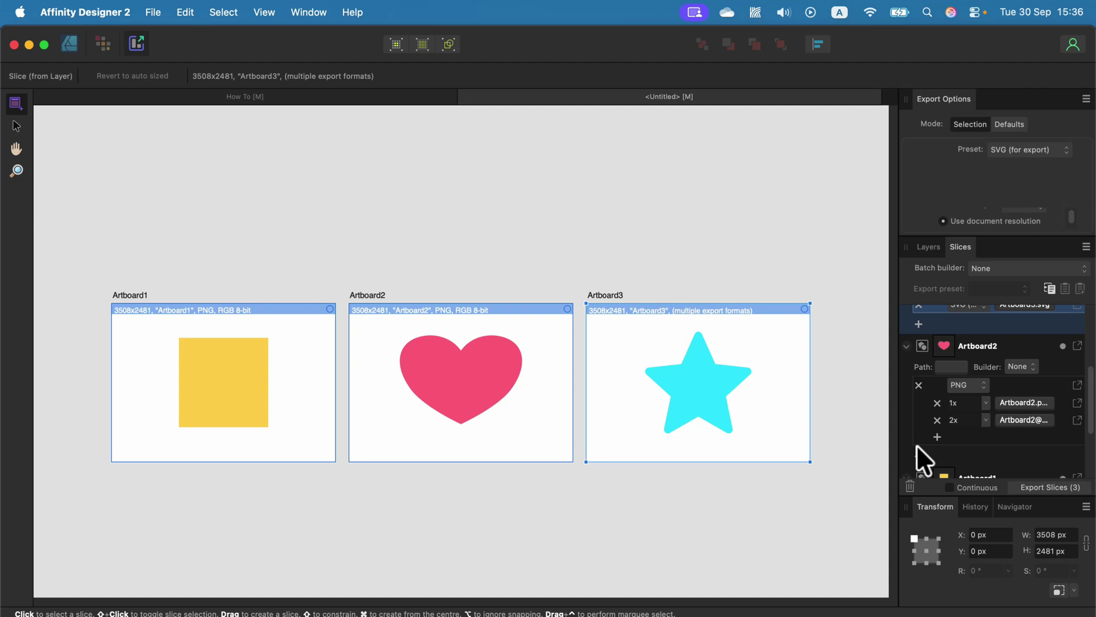
{"action": "scroll", "coordinate": [917, 444], "scroll_direction": "down", "scroll_amount": 2}
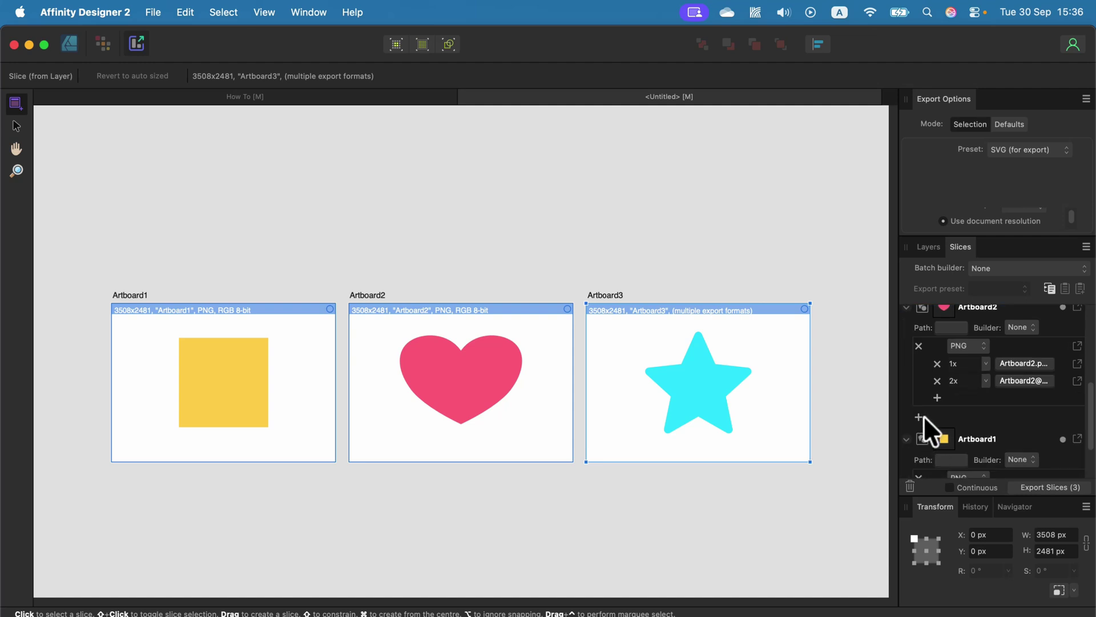
Add an SVG export format to Artboard2's slice, then collapse the slice rows
{"action": "left_click", "coordinate": [919, 416]}
{"action": "left_click", "coordinate": [987, 422]}
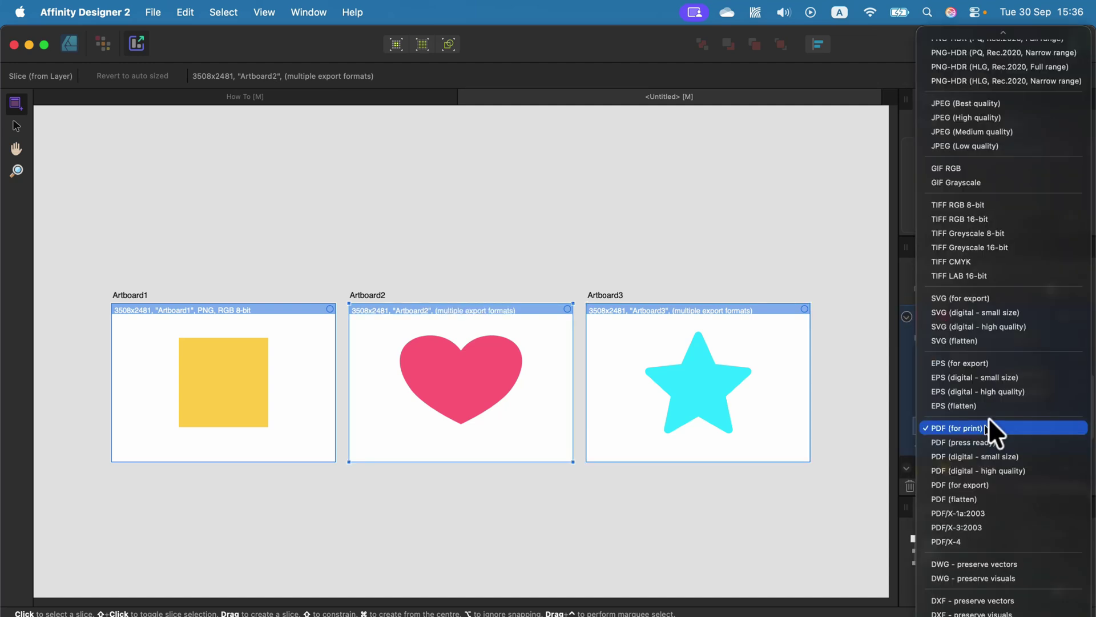
{"action": "left_click", "coordinate": [1017, 296]}
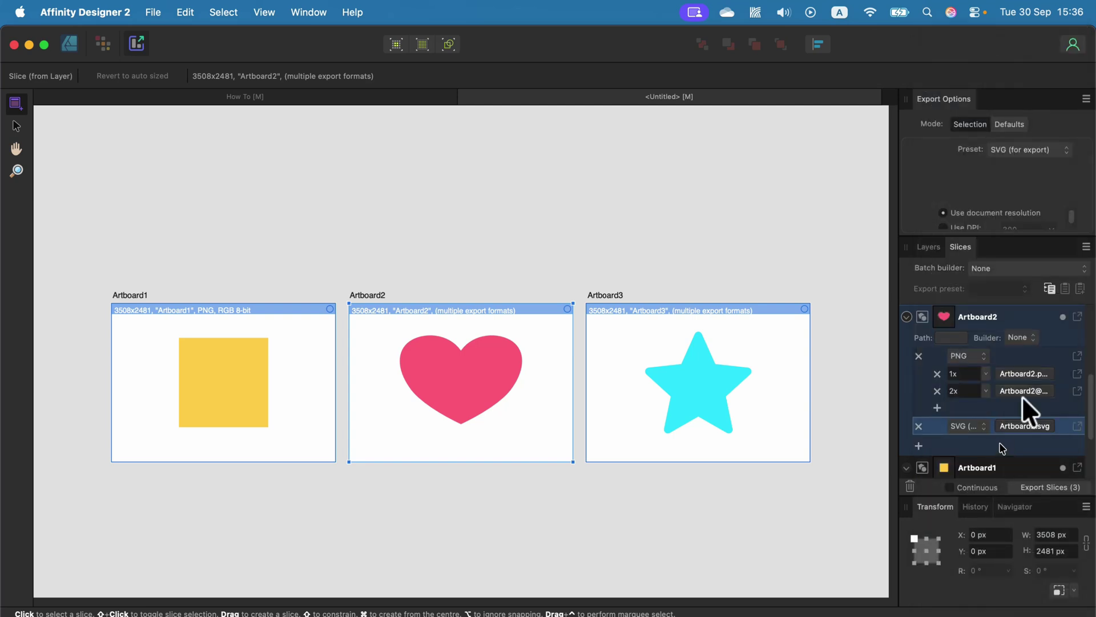
{"action": "left_click", "coordinate": [906, 314]}
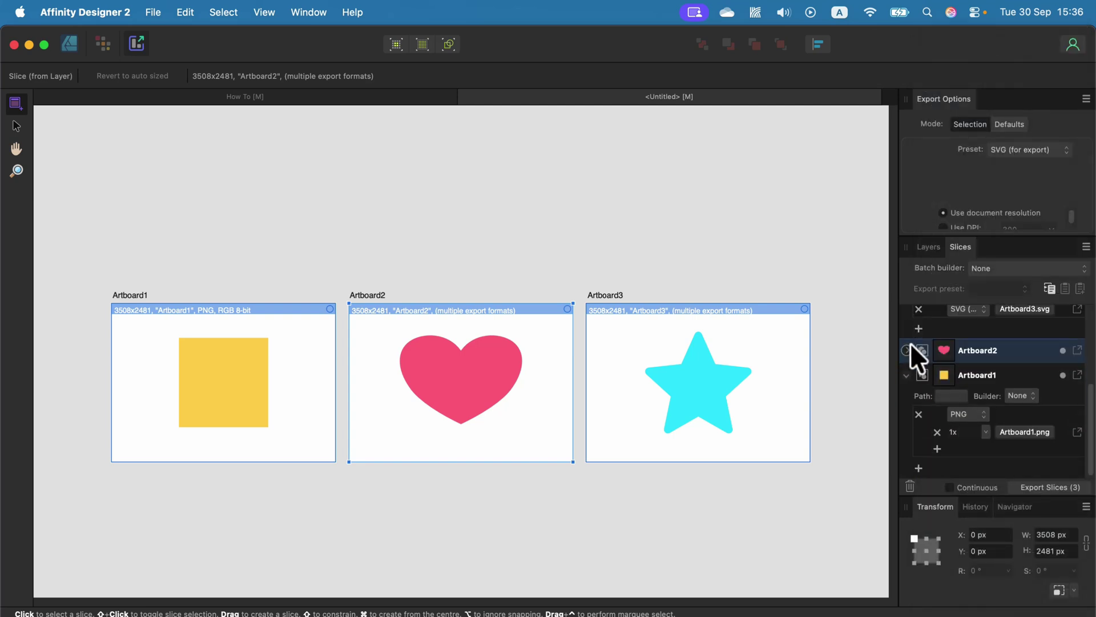
{"action": "left_click", "coordinate": [906, 375]}
{"action": "scroll", "coordinate": [942, 407], "scroll_direction": "up", "scroll_amount": 2}
{"action": "scroll", "coordinate": [943, 409], "scroll_direction": "up", "scroll_amount": 2}
{"action": "scroll", "coordinate": [943, 403], "scroll_direction": "up", "scroll_amount": 1}
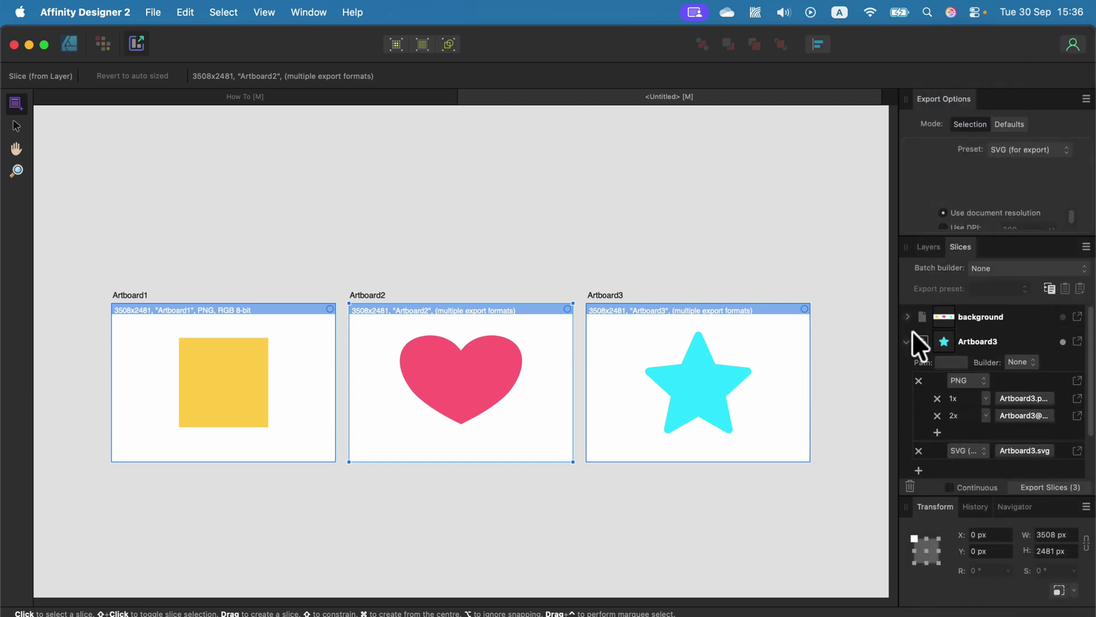
Select the Artboard2 and Artboard3 slices and export them into the test folder
{"action": "left_click", "coordinate": [907, 341]}
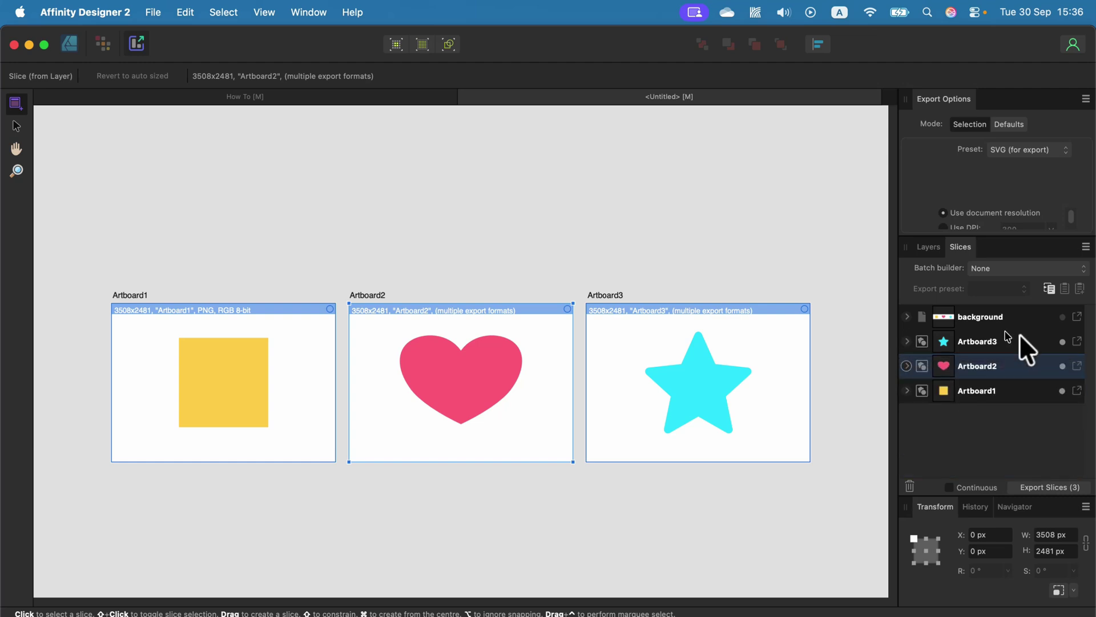
{"action": "left_click", "coordinate": [1019, 335]}
{"action": "left_click", "coordinate": [1021, 365], "text": "shift"}
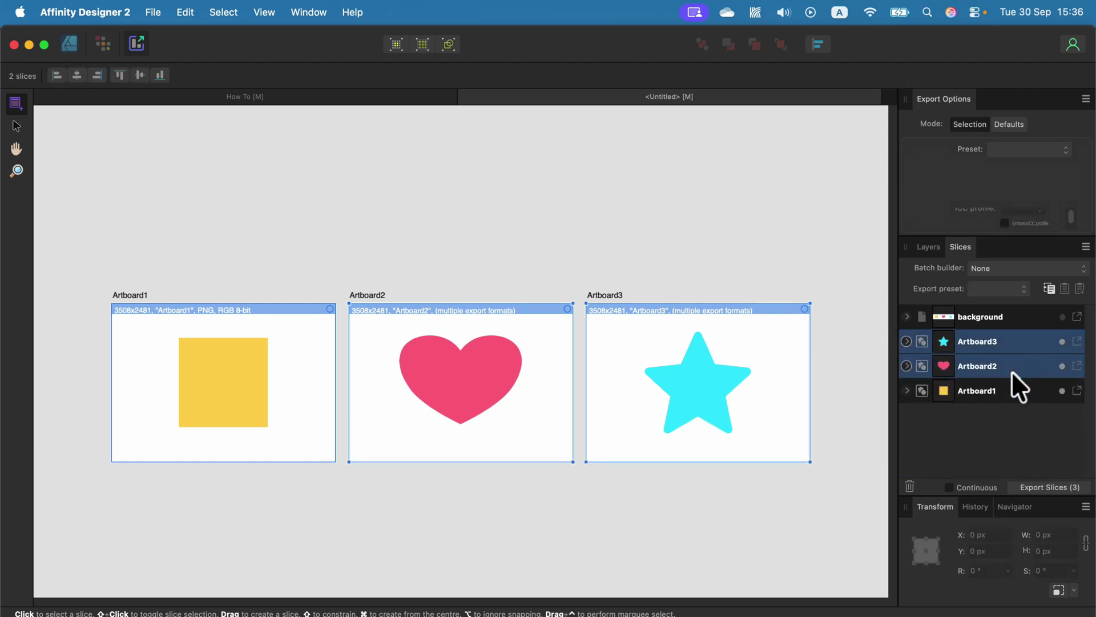
{"action": "left_click", "coordinate": [907, 366]}
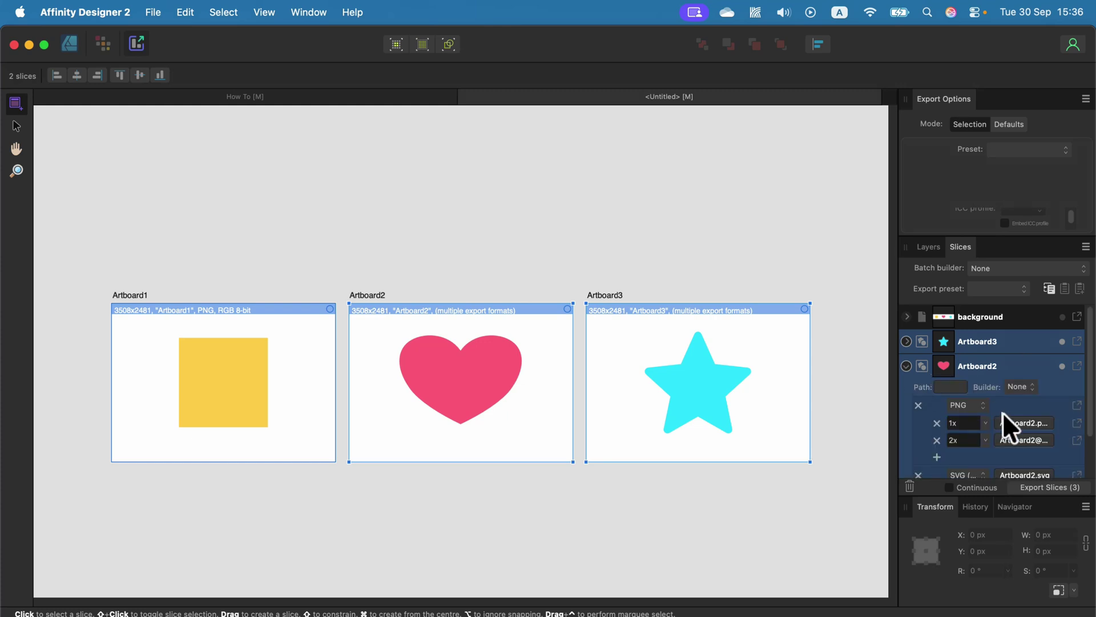
{"action": "scroll", "coordinate": [1003, 415], "scroll_direction": "down", "scroll_amount": 2}
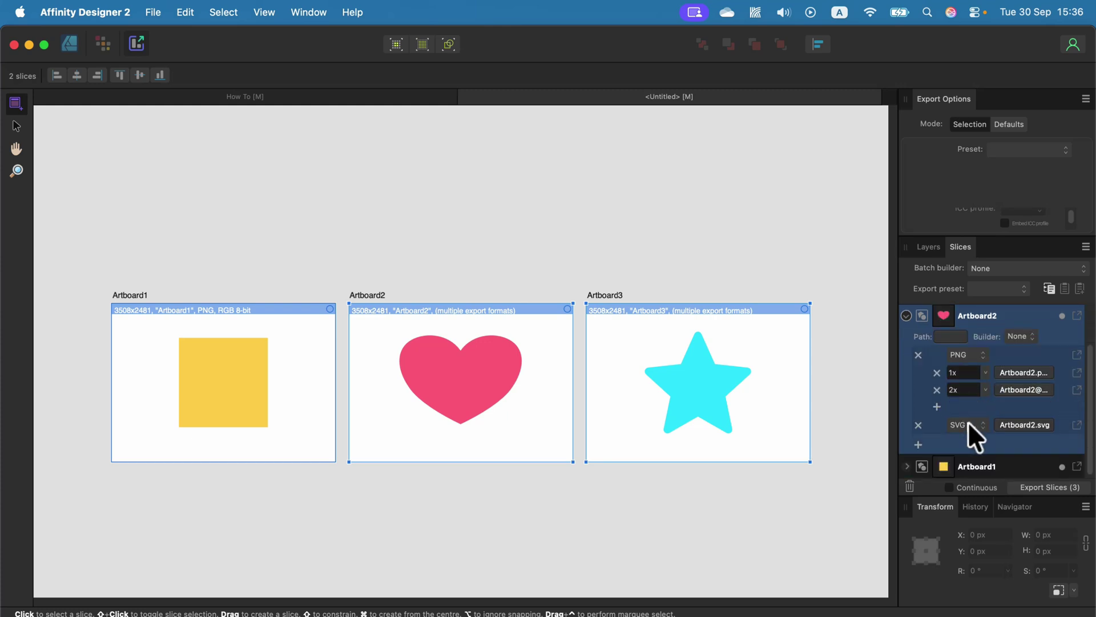
{"action": "scroll", "coordinate": [968, 421], "scroll_direction": "up", "scroll_amount": 2}
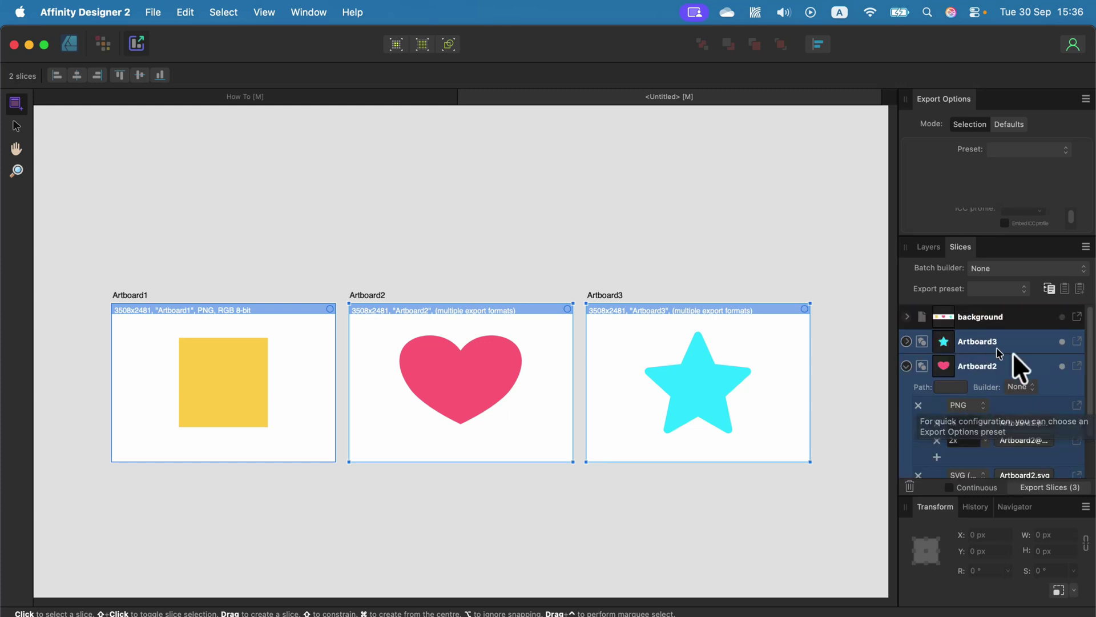
{"action": "left_click", "coordinate": [907, 366]}
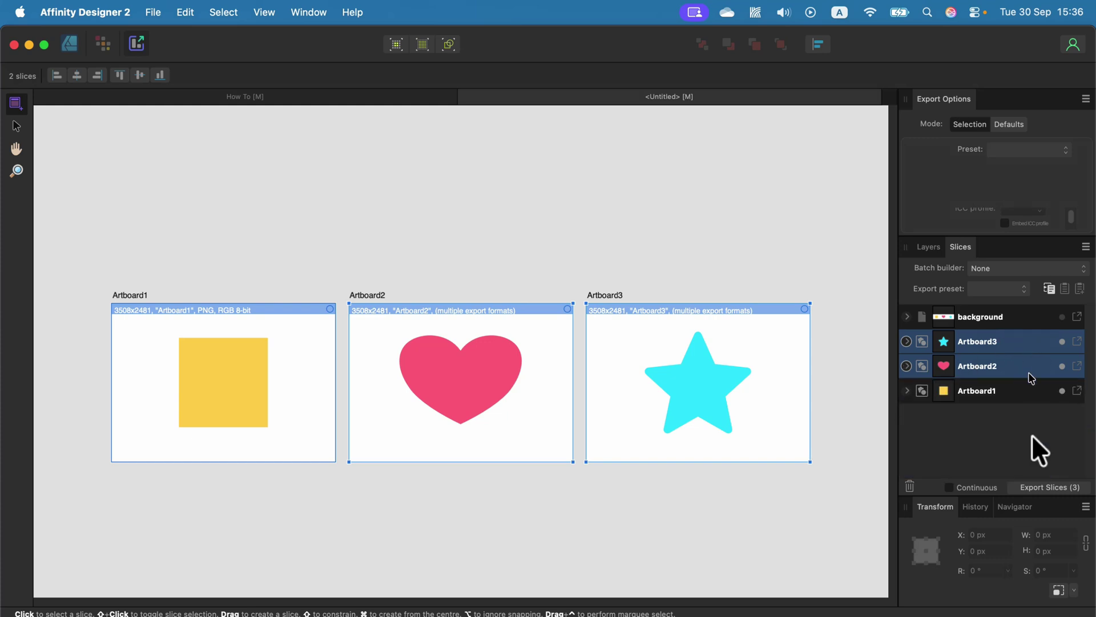
{"action": "left_click", "coordinate": [1036, 487]}
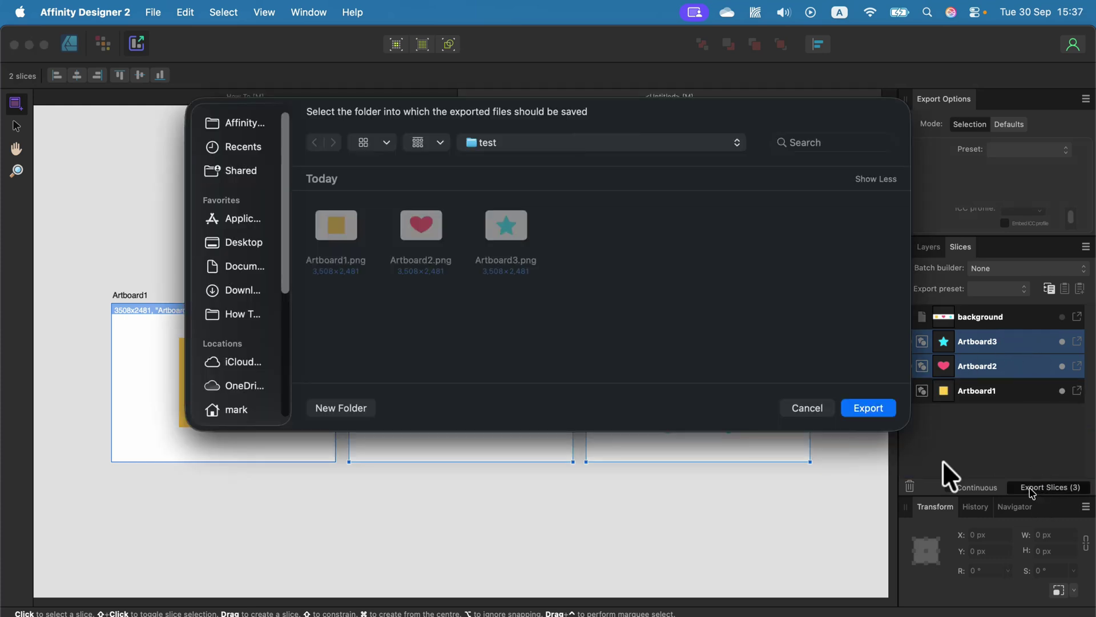
{"action": "key", "text": "Return"}
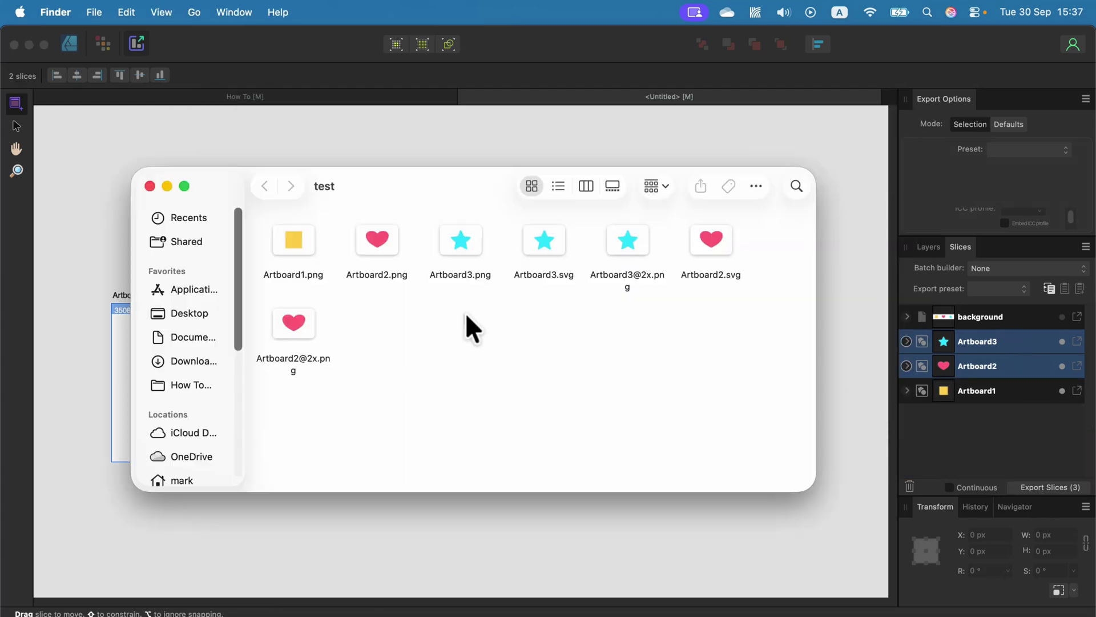
Select Artboard3.png among the exported files in the test folder
{"action": "left_click", "coordinate": [466, 236]}
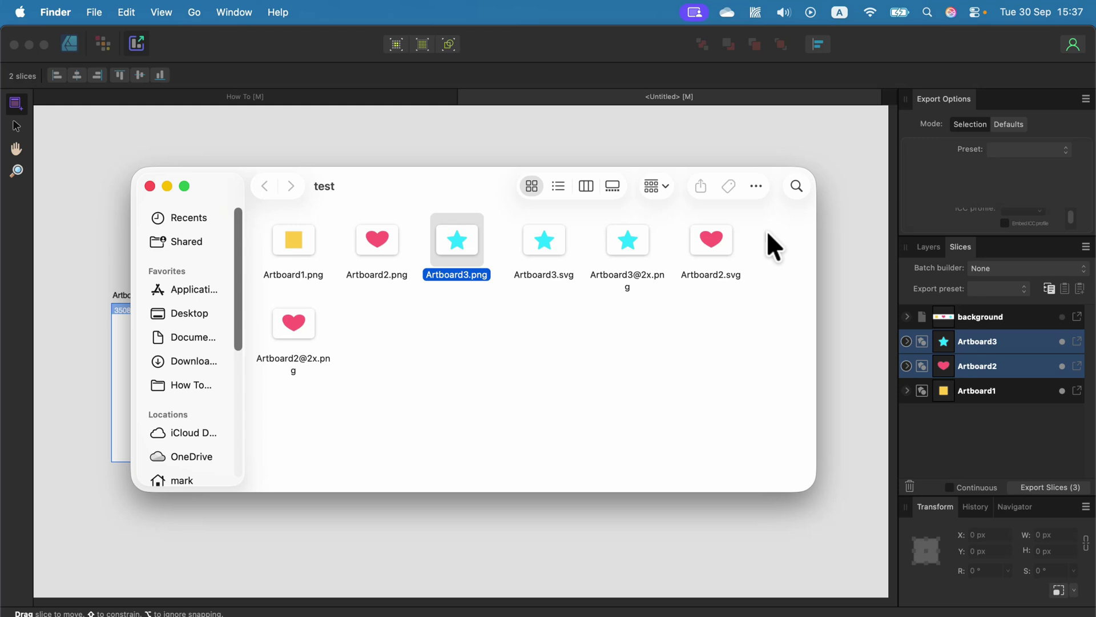
{"action": "left_click", "coordinate": [432, 150]}
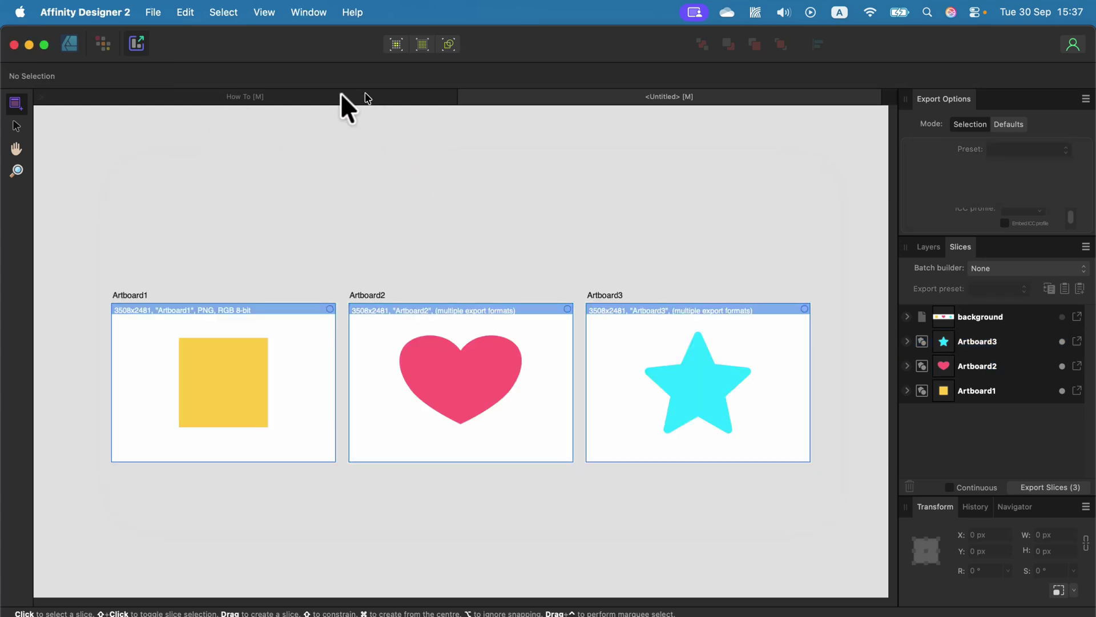
{"action": "left_click", "coordinate": [70, 45]}
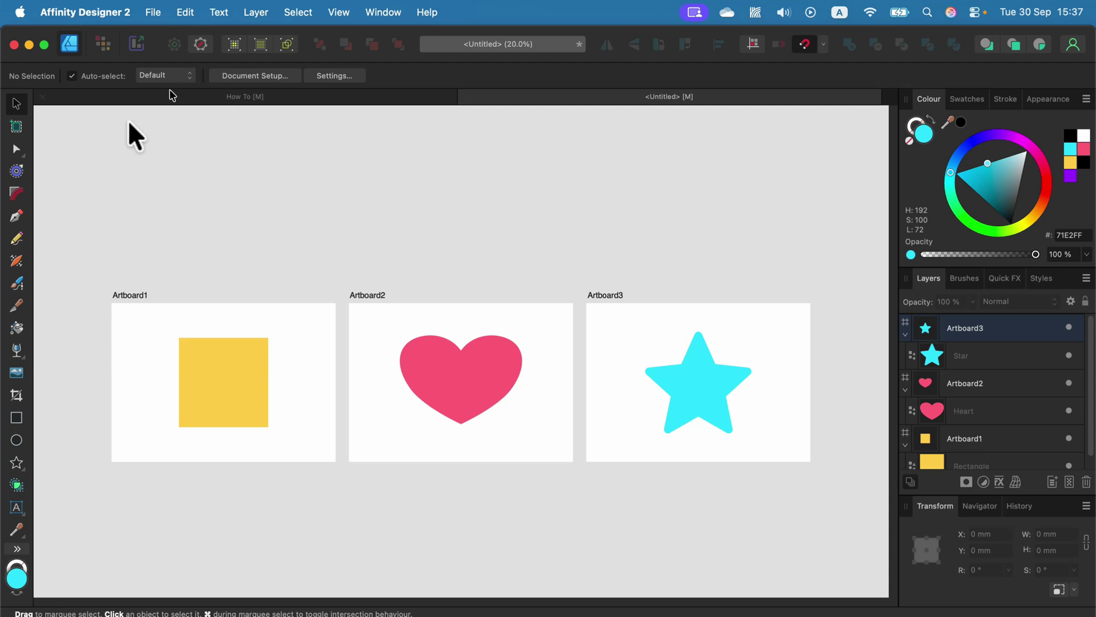
{"action": "left_click", "coordinate": [152, 12]}
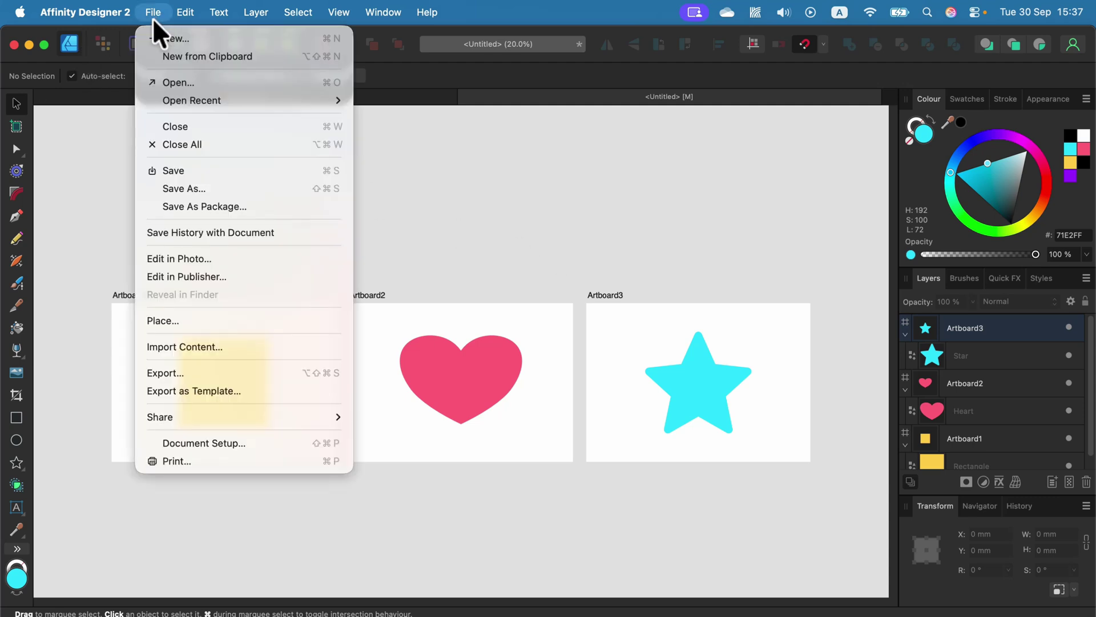
{"action": "left_click", "coordinate": [109, 177]}
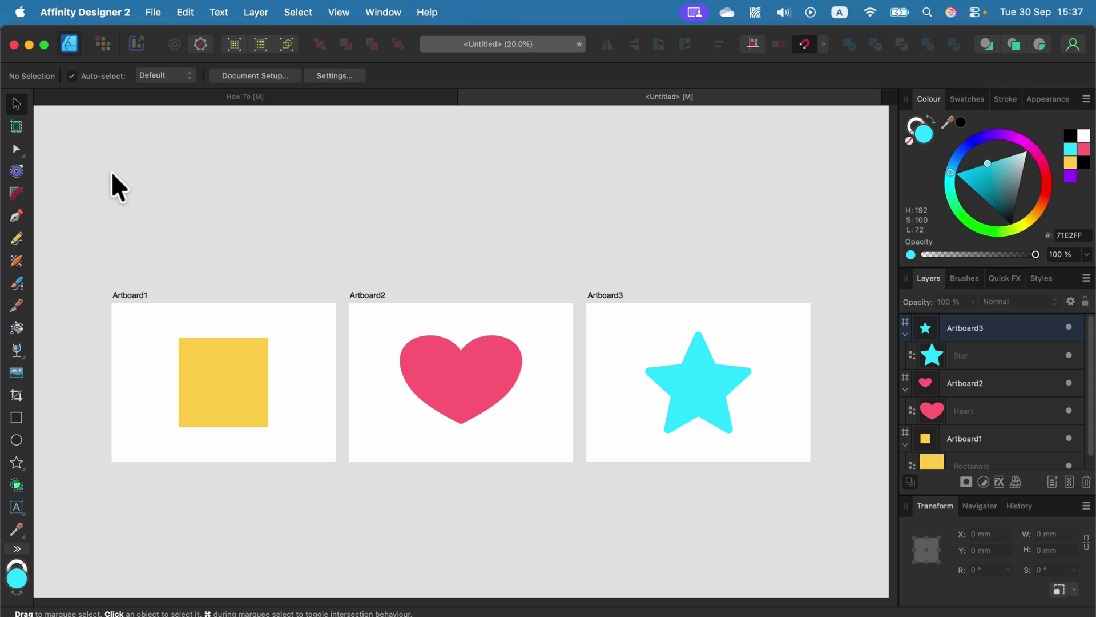
{"action": "left_click", "coordinate": [139, 42]}
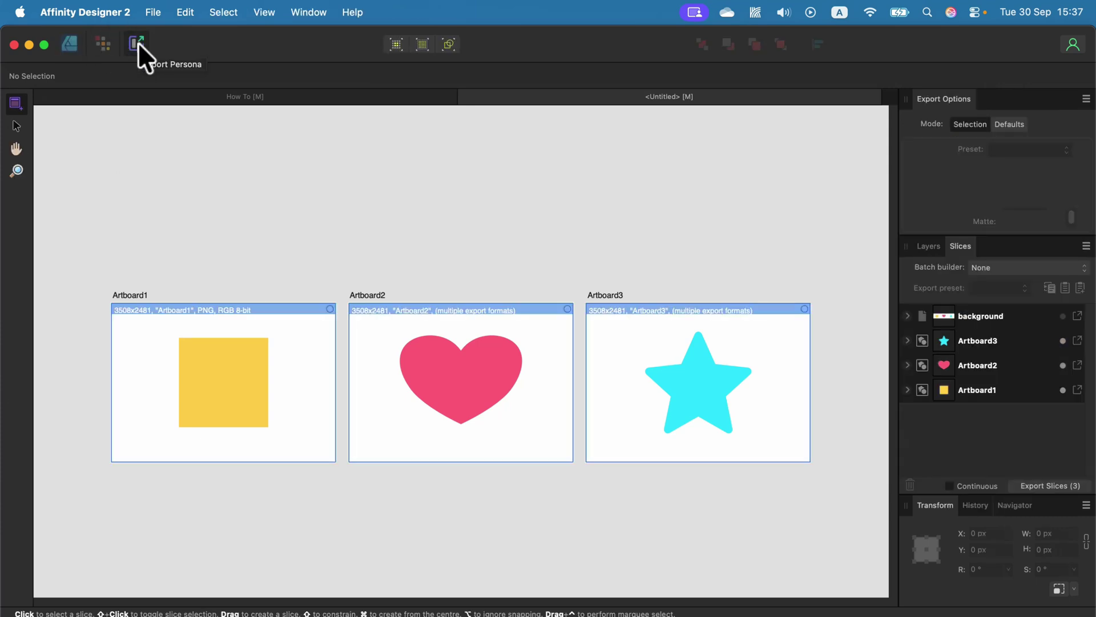
{"action": "left_click", "coordinate": [1009, 341]}
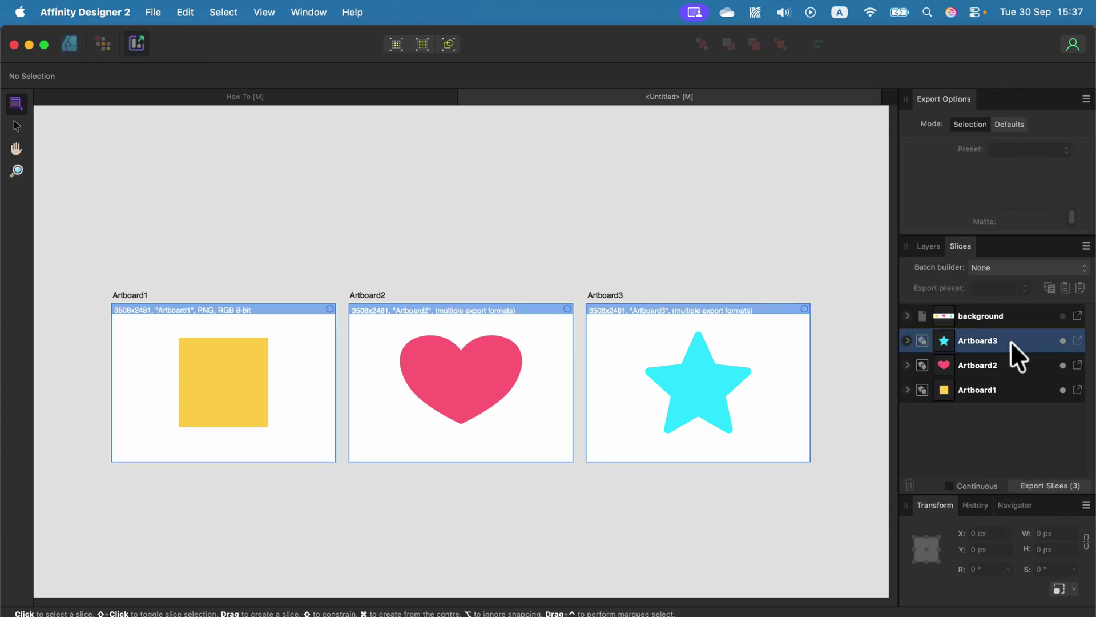
{"action": "left_click", "coordinate": [909, 342]}
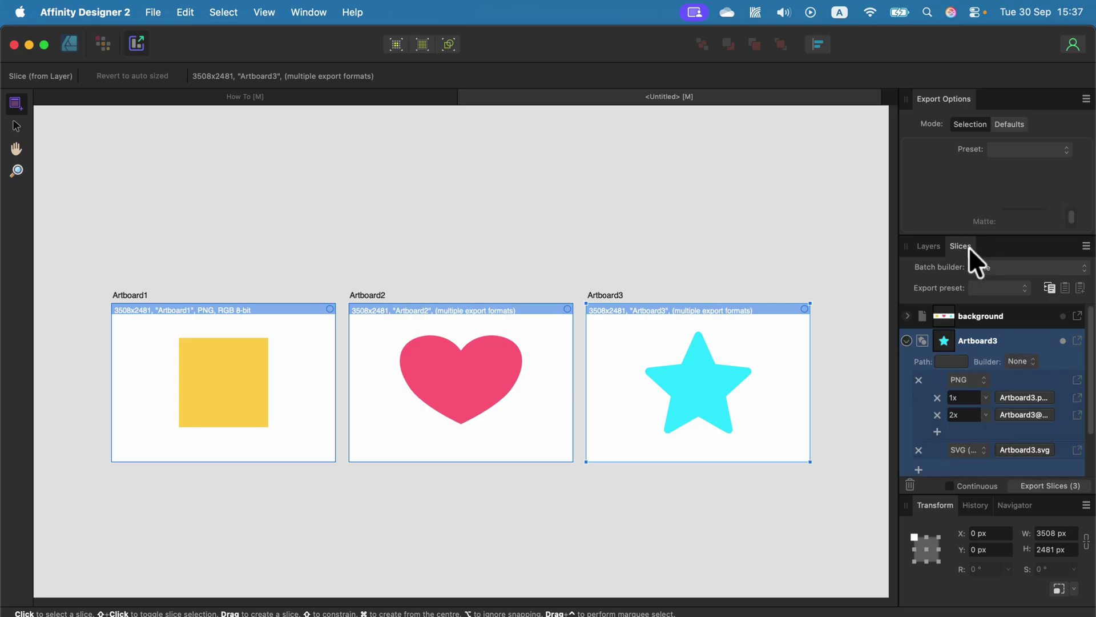